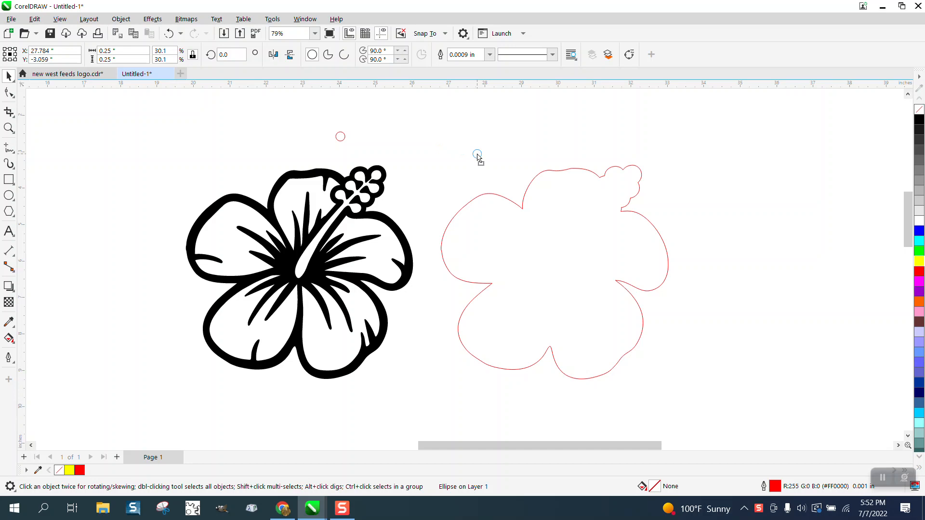
click(488, 193)
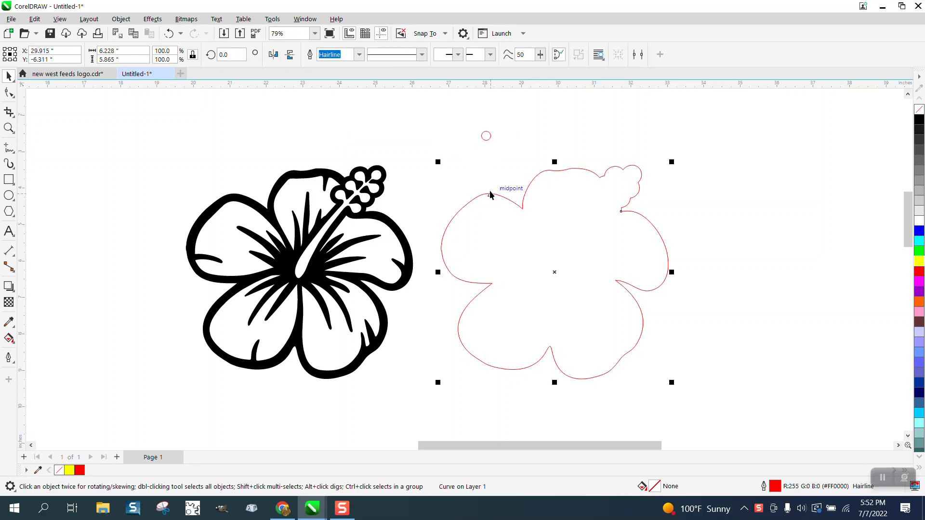
key(Left)
key(Right)
key(Left)
key(Right)
click(487, 136)
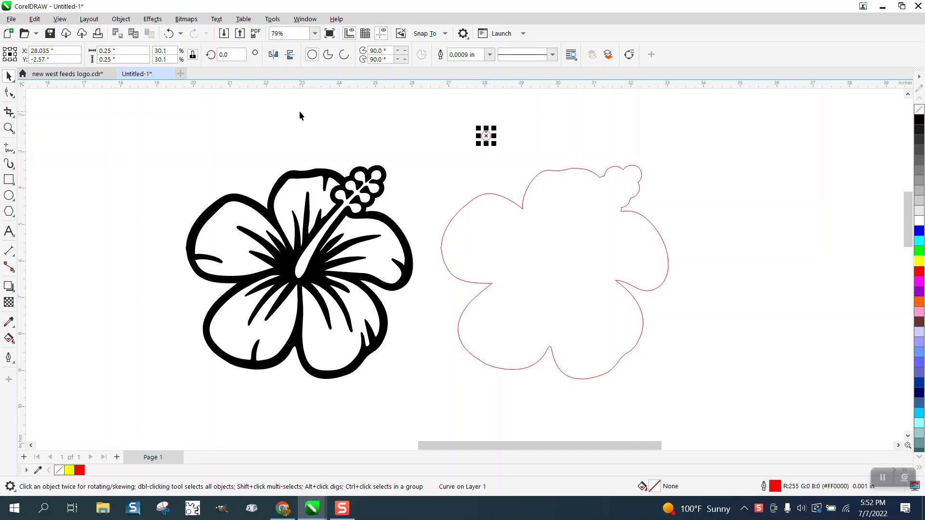
Apply a one-step outside contour with a 0.125" offset to the red flower outline
click(502, 201)
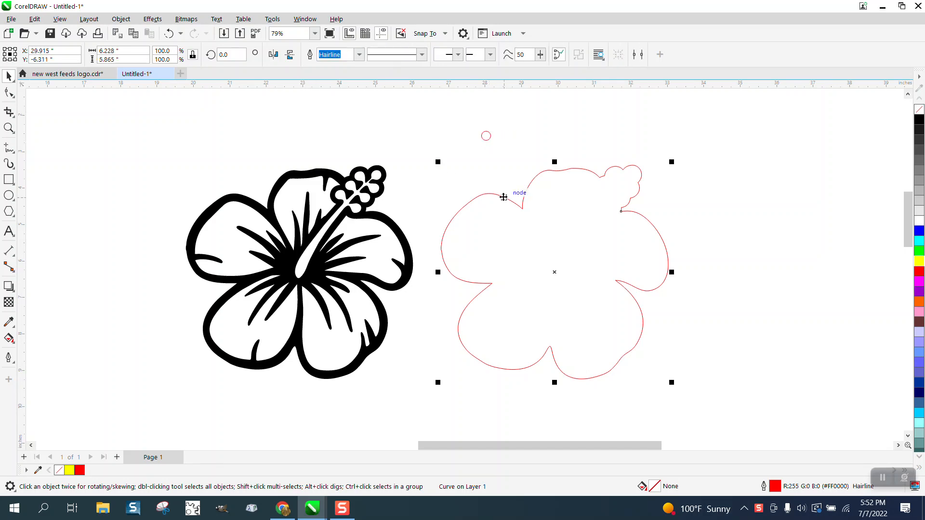
click(159, 21)
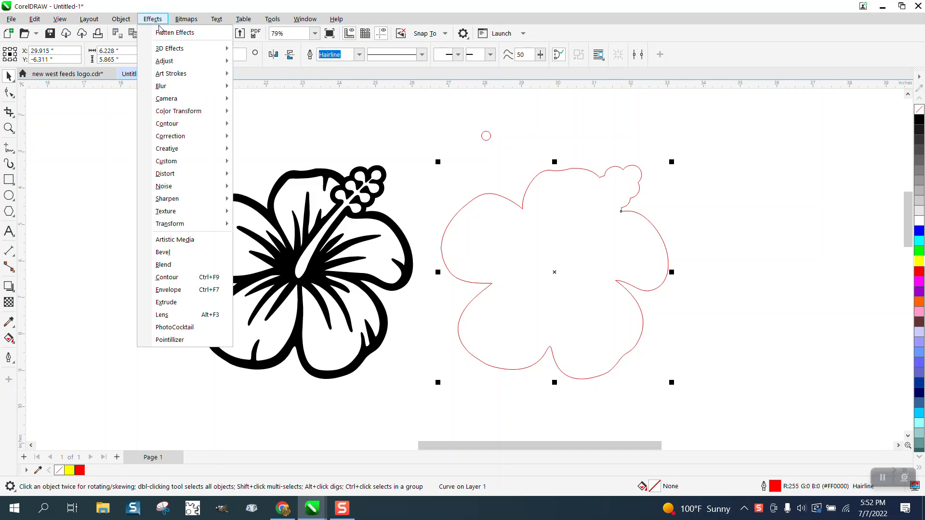
click(165, 281)
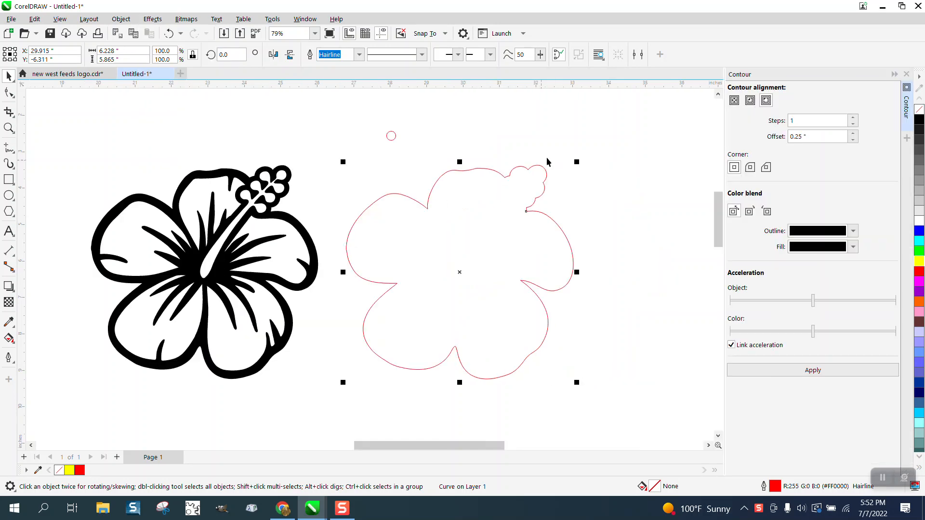
drag(818, 137, 768, 137)
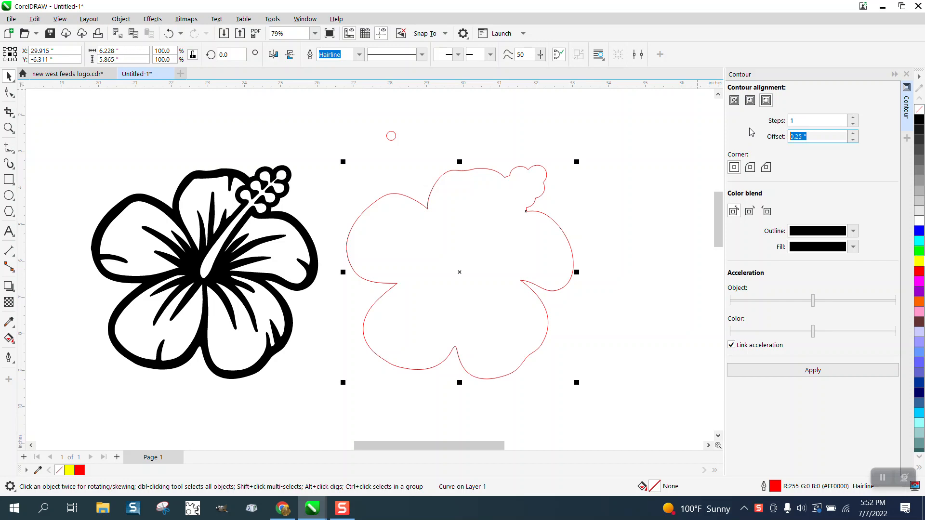
text(.125)
click(818, 371)
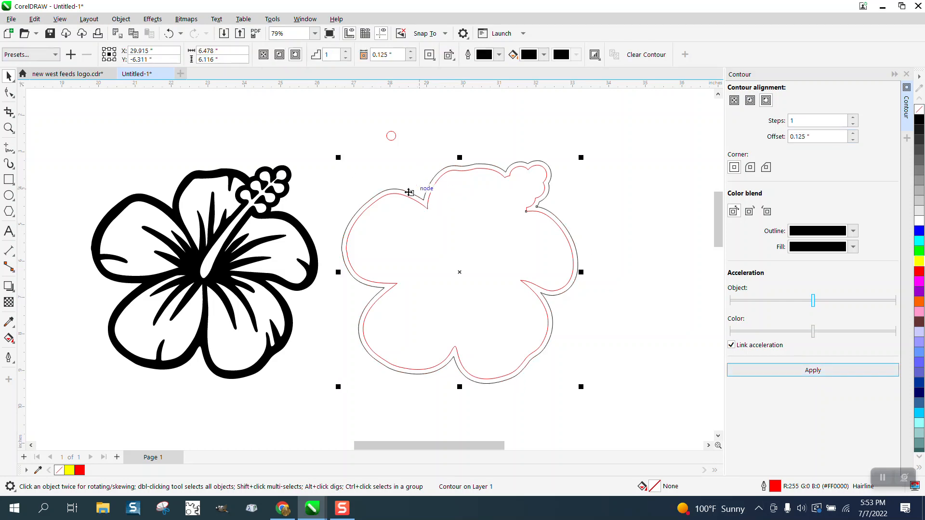
Break the contour apart and move the original inner flower outline 7" to the right of the offset outline
click(121, 19)
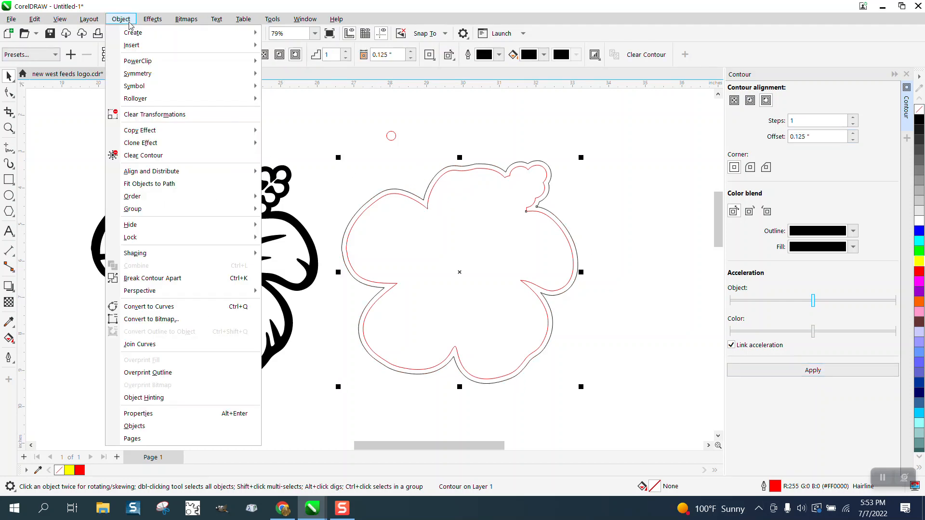
click(178, 277)
click(428, 159)
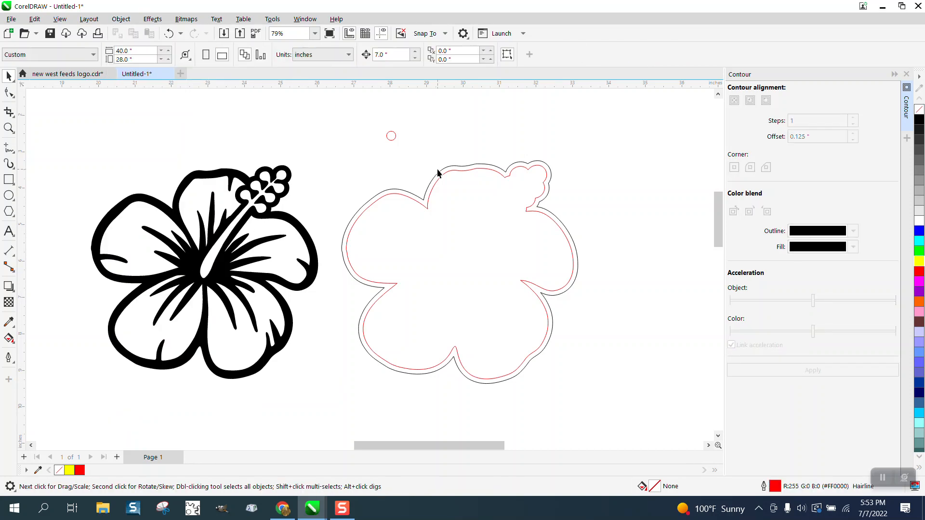
click(460, 190)
key(Right)
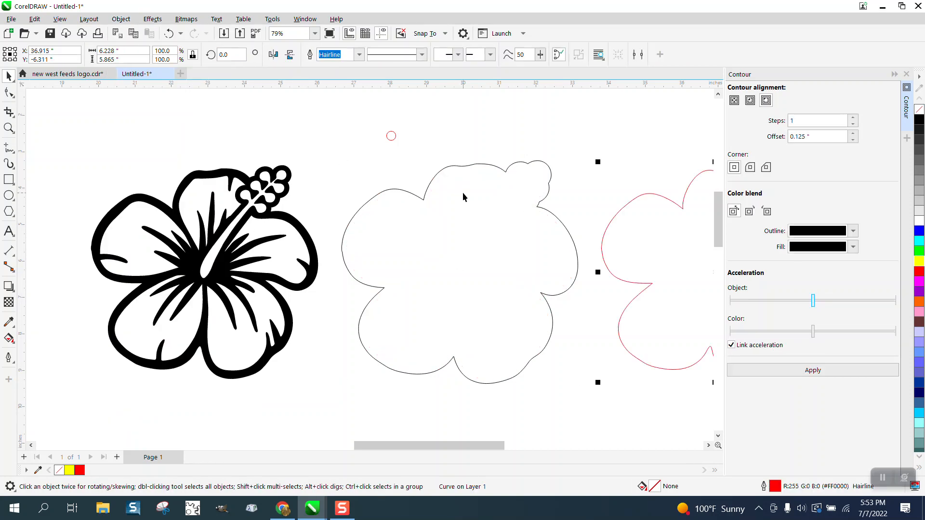
Colour the offset flower outline red and close the contour settings
click(517, 191)
right_click(919, 272)
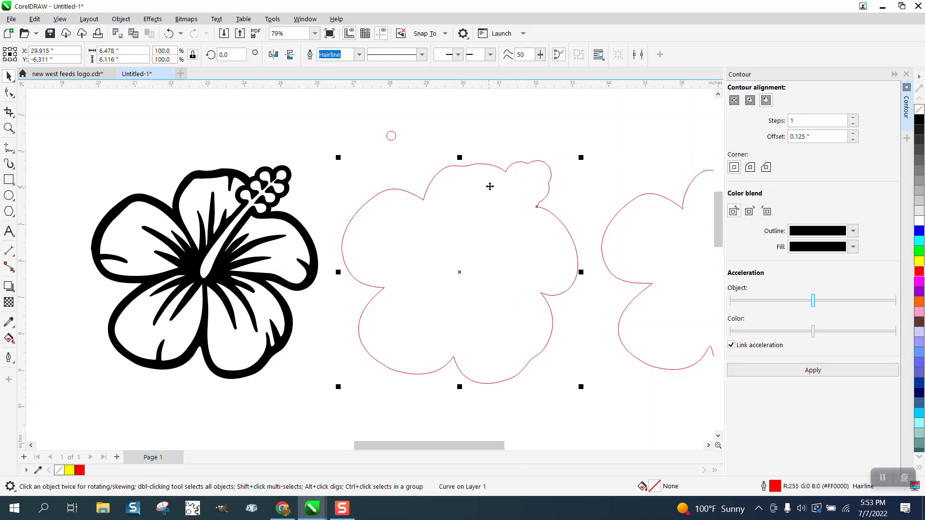
click(906, 74)
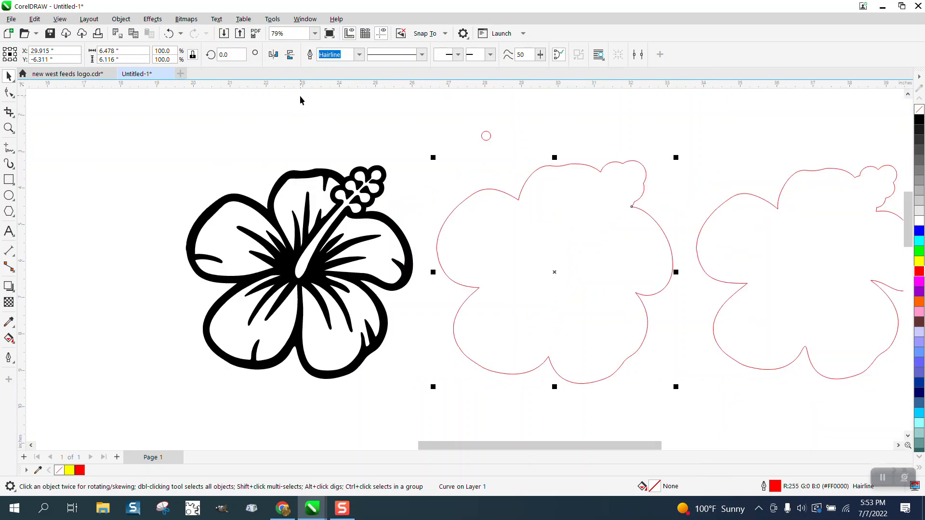
Check the curve length of the offset flower outline in its object properties
click(305, 19)
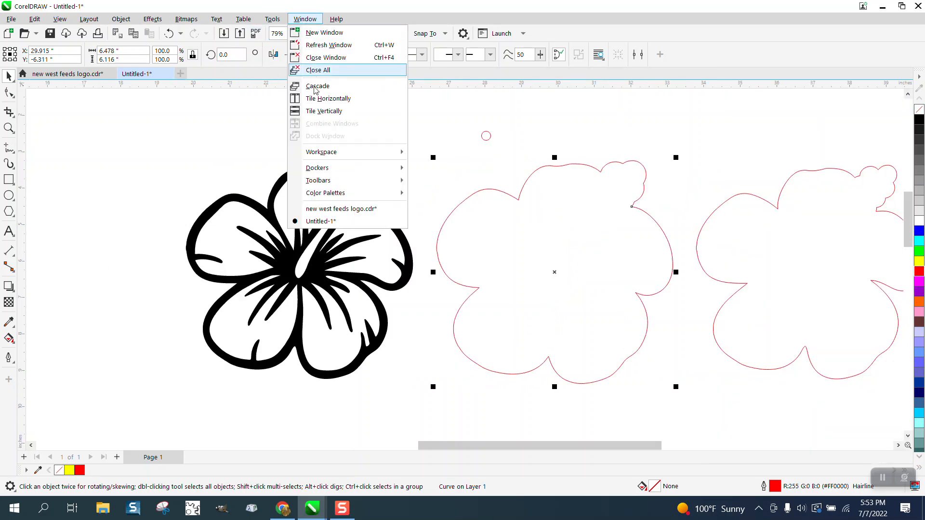
mouse_move(317, 167)
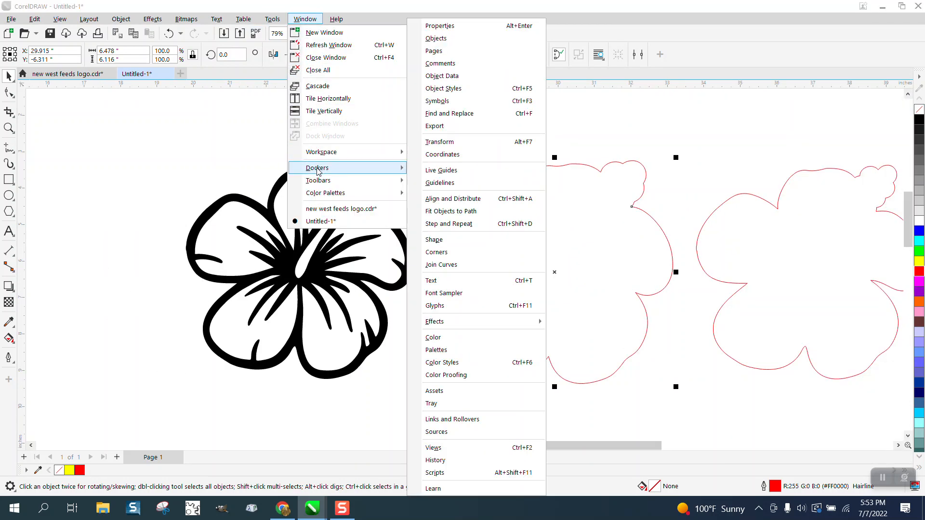
click(452, 29)
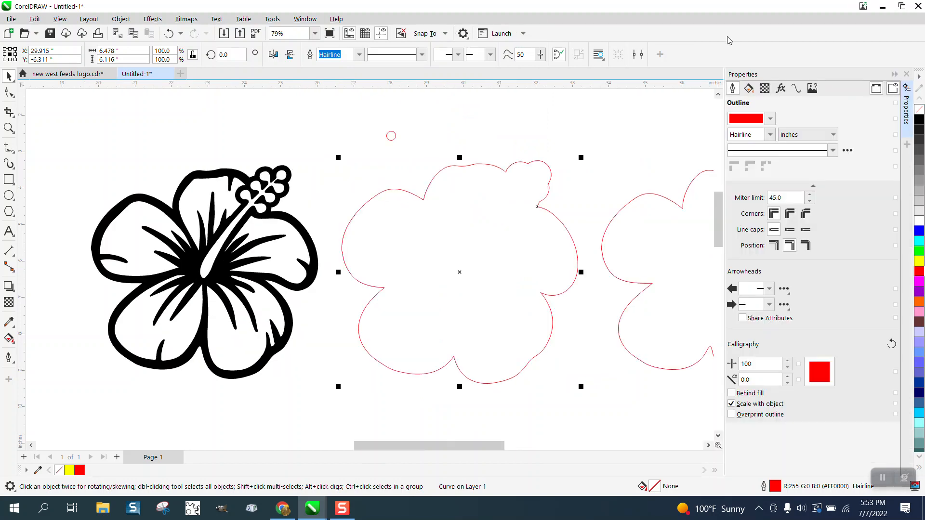
click(795, 88)
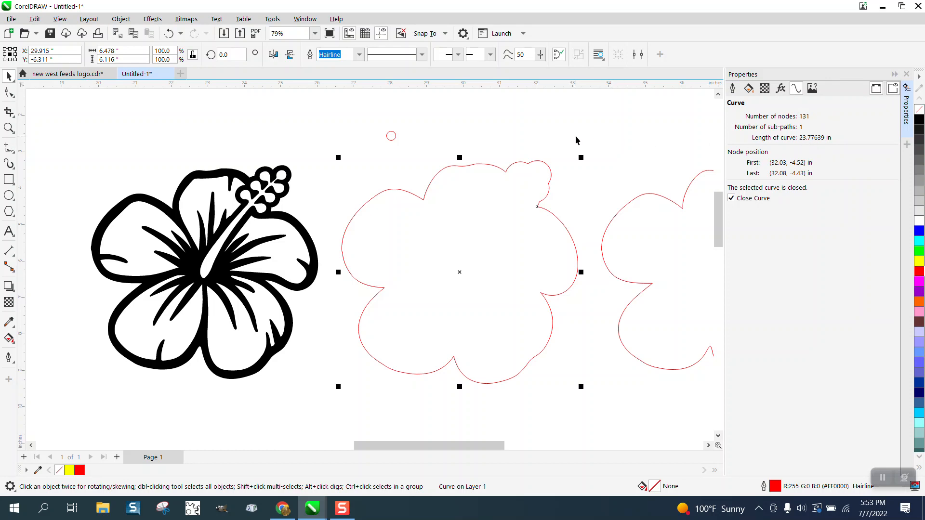
Add the text note "23.75" and place it above the gap between the two flower outlines
click(585, 122)
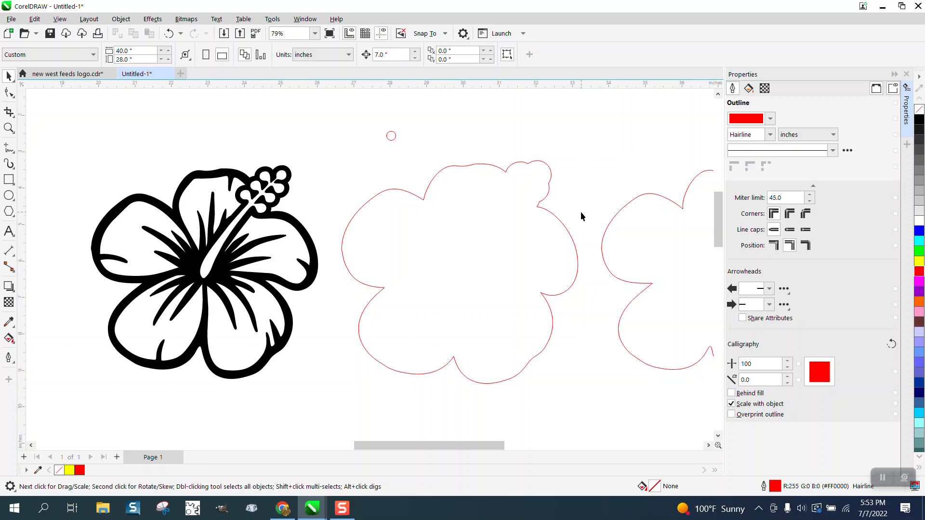
click(8, 231)
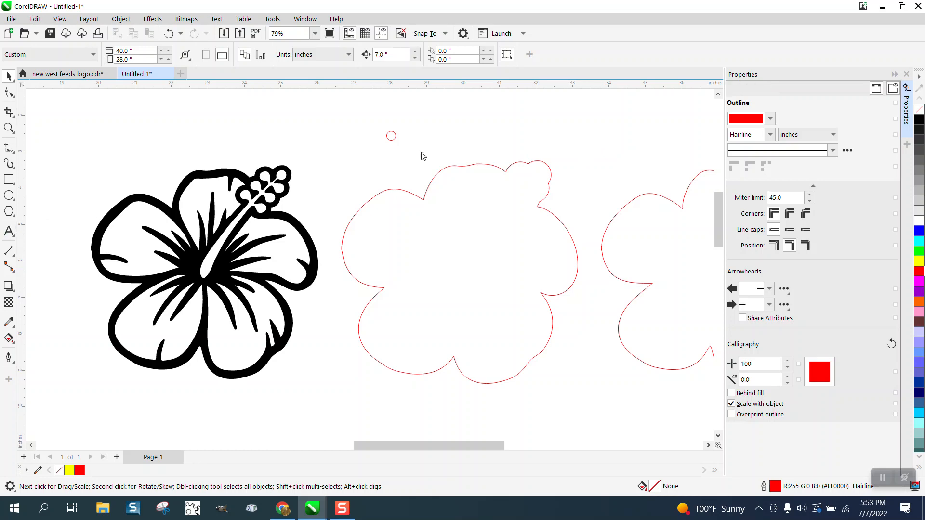
click(537, 126)
text(23.75)
drag(570, 129, 617, 132)
drag(556, 123, 622, 109)
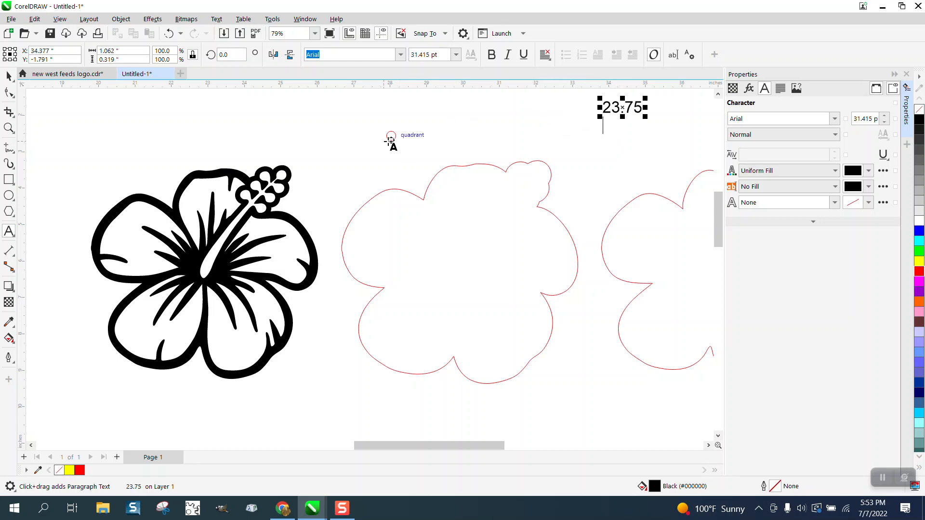
click(16, 78)
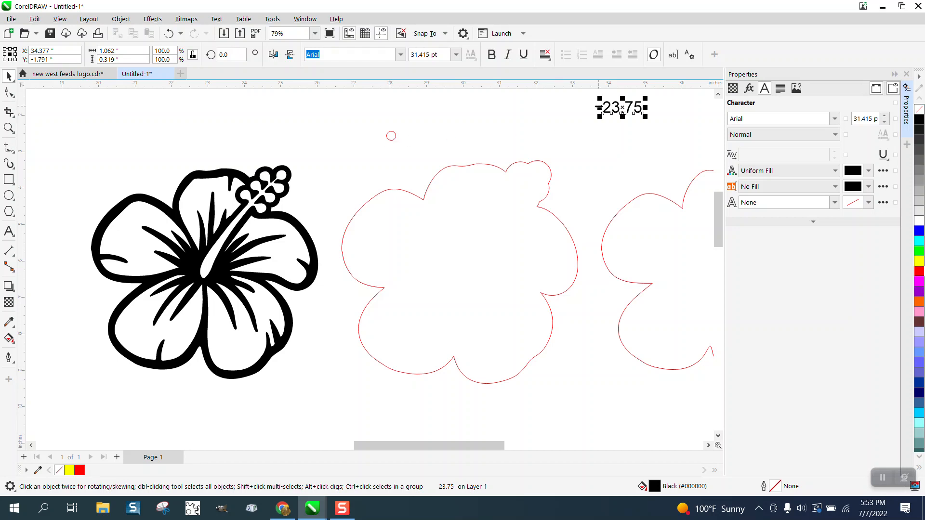
Switch to Calculator and divide 23.75 by 2
key(XF86Calculator)
text(2)
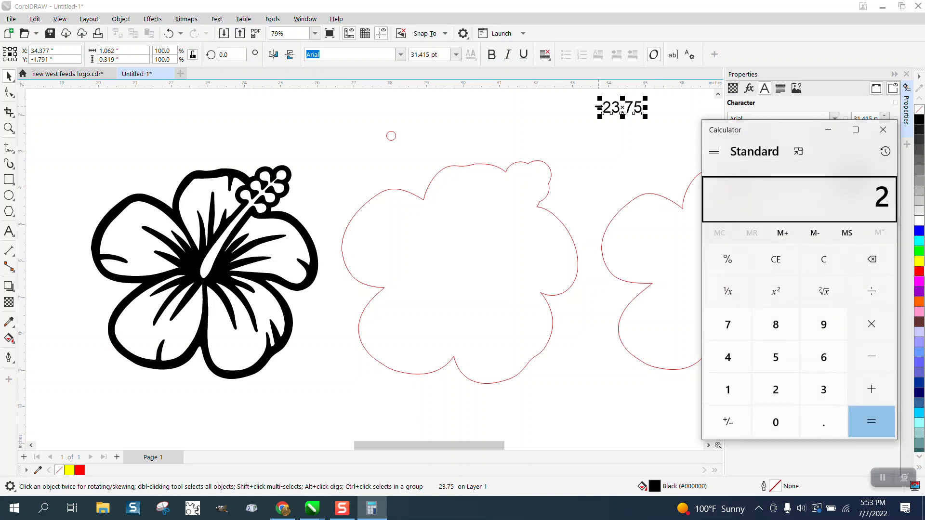
text(3.75)
key(slash)
text(2)
key(Return)
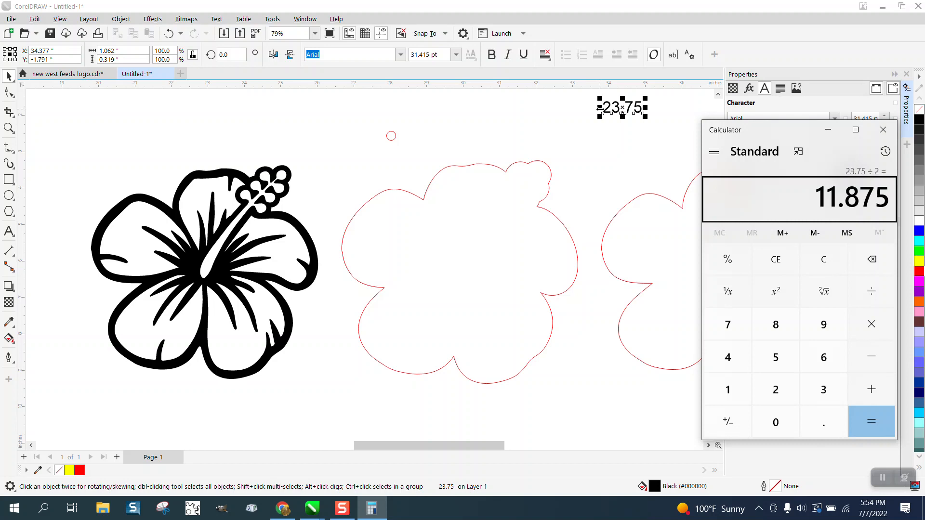
Clear the calculation and multiply 23.75 by 2
key(Escape)
text(23.75)
key(asterisk)
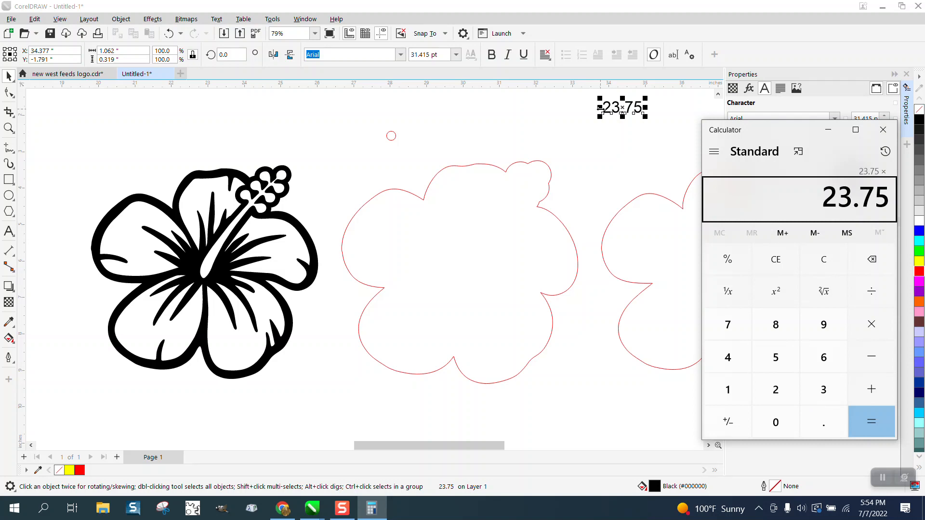
text(2)
key(Return)
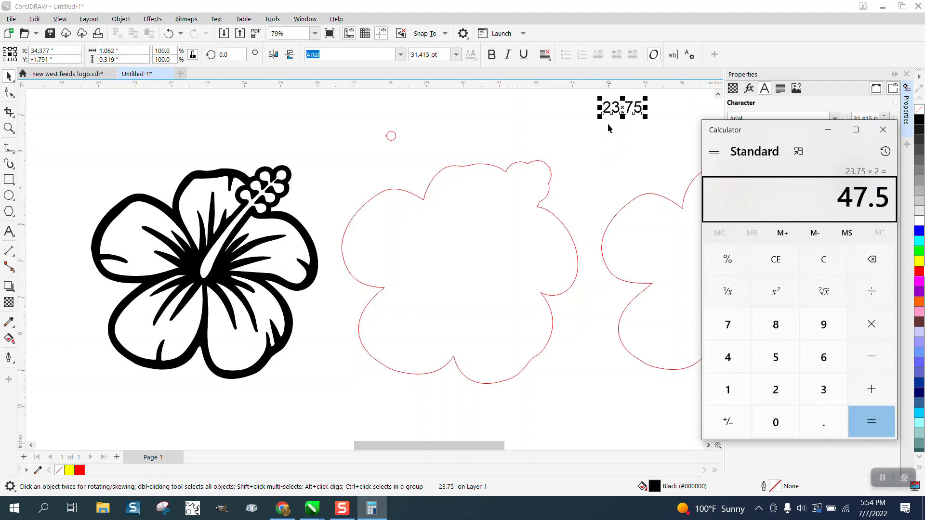
Back in CorelDRAW, duplicate the small red circle about 2.5" to the right of the original
click(395, 138)
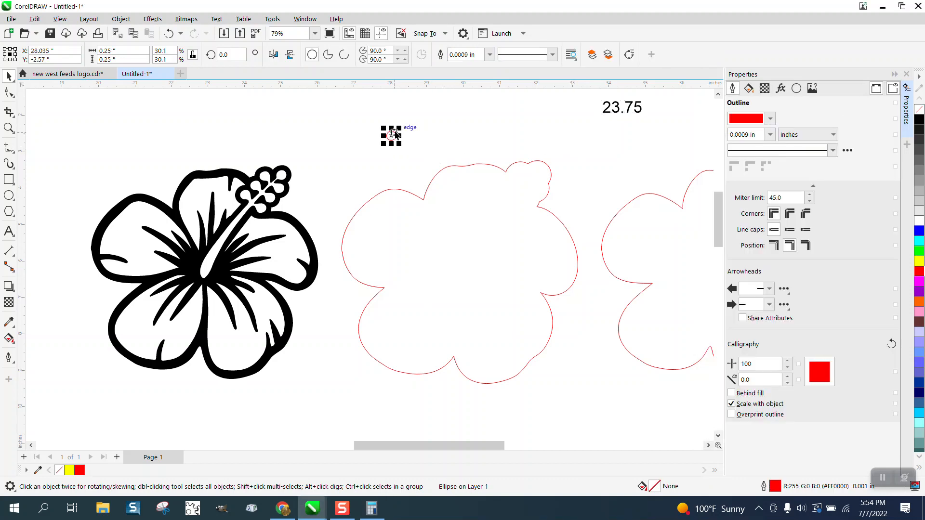
drag(393, 136, 483, 134)
right_click(484, 134)
Blend the two small red circles using 45 steps
drag(361, 116, 507, 161)
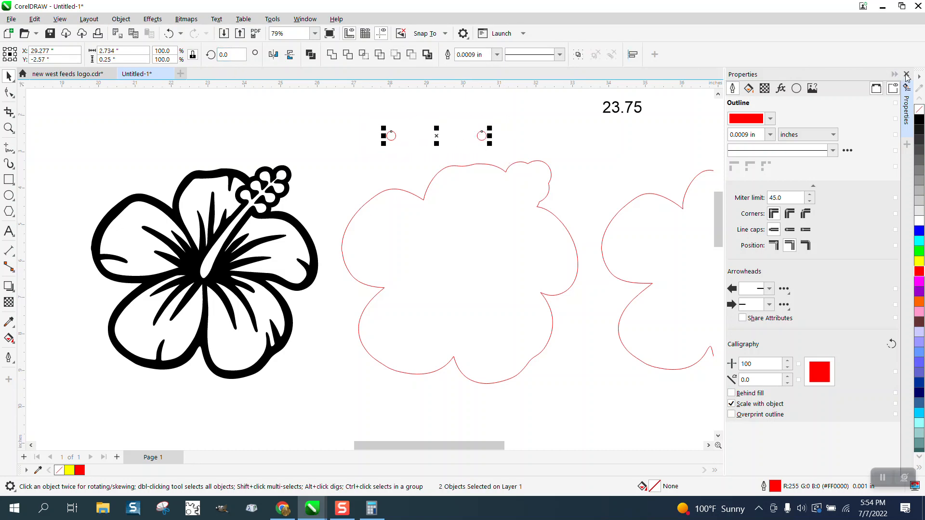
click(906, 76)
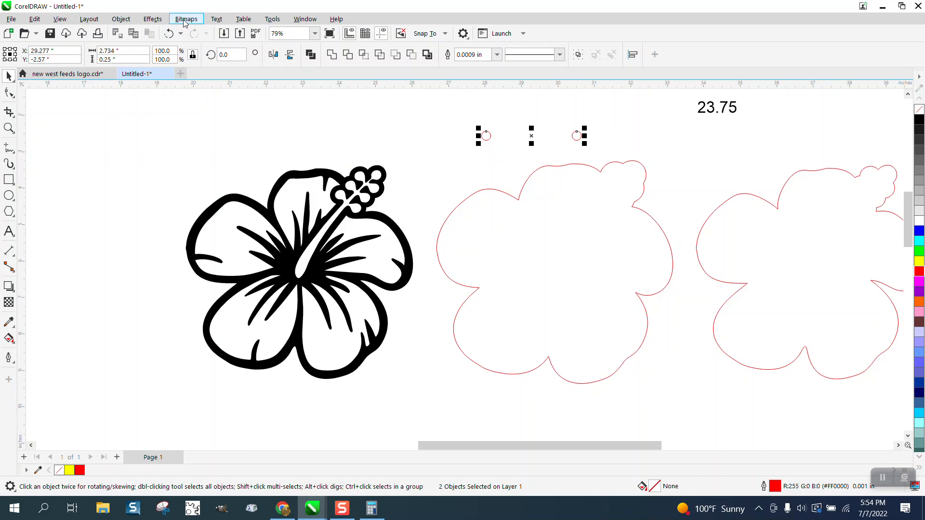
click(153, 20)
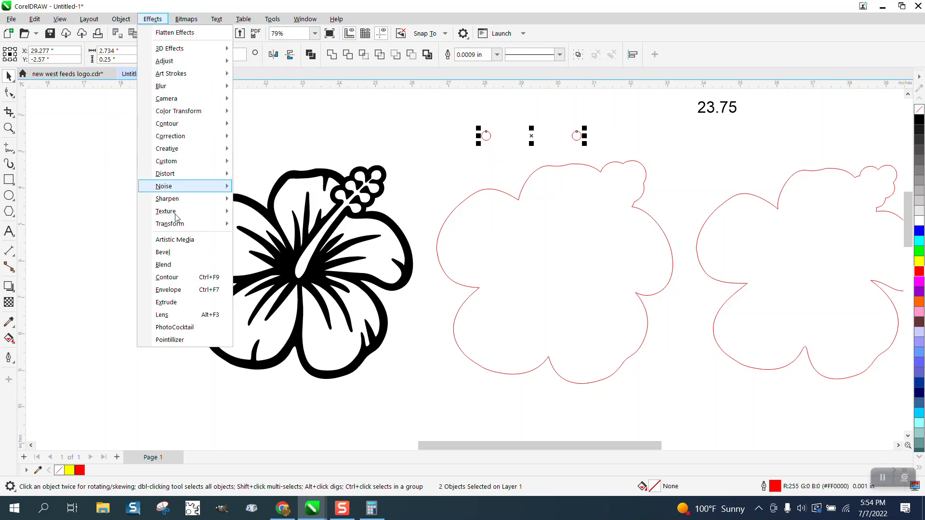
click(178, 264)
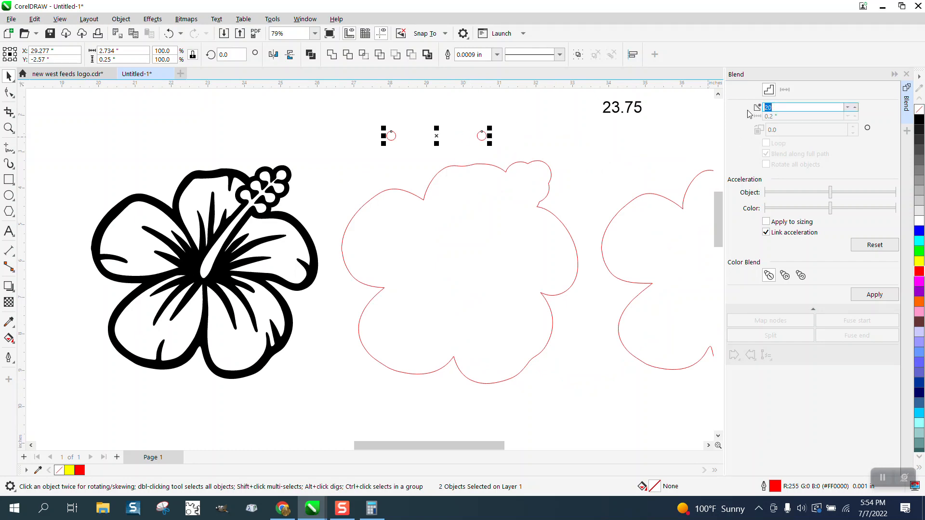
text(45)
click(879, 300)
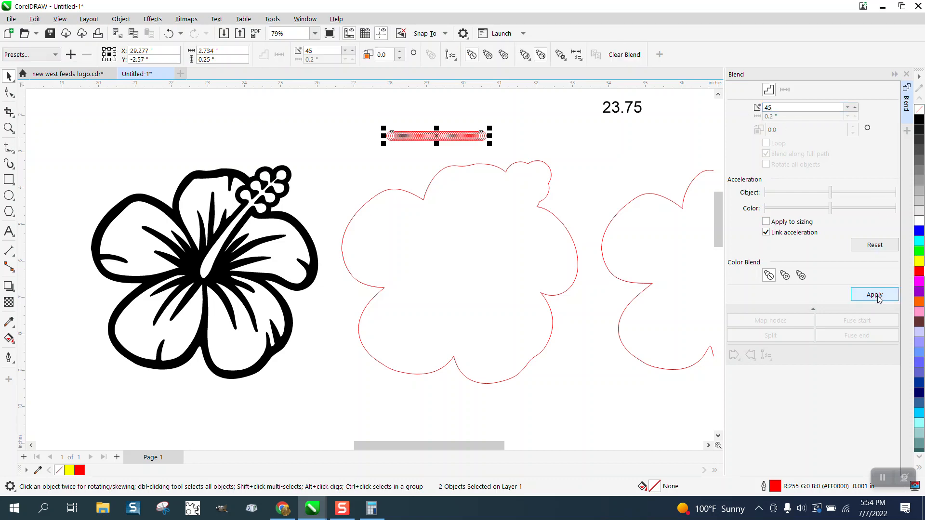
Fit the circle blend to the offset flower outline as its new path and spread it along the full path
click(767, 355)
click(791, 370)
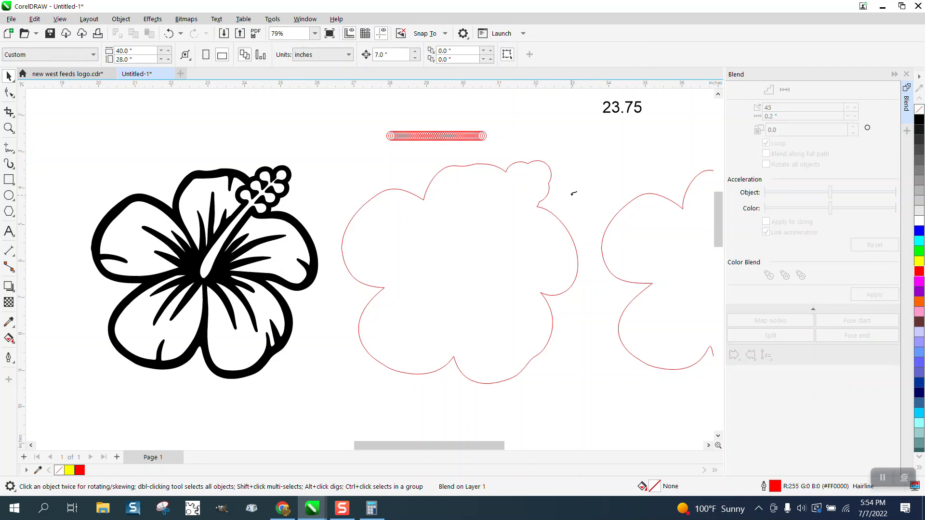
click(537, 160)
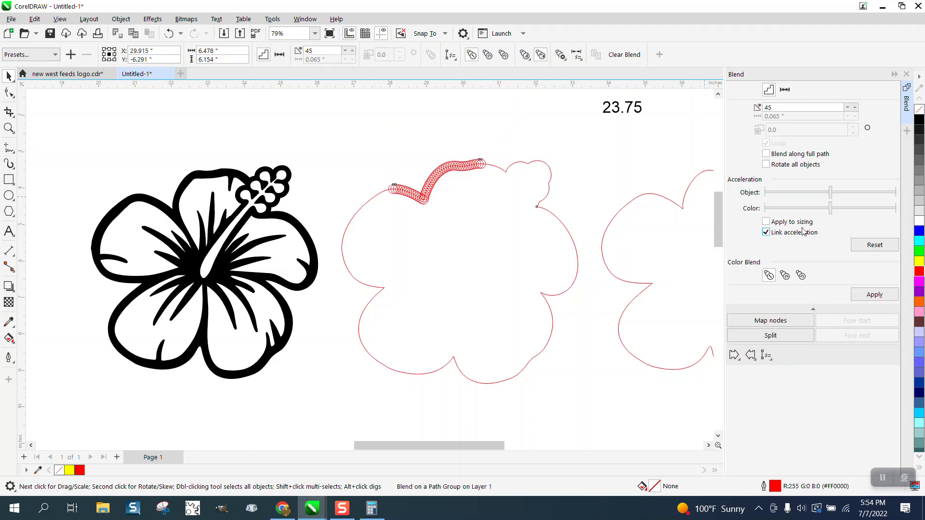
click(767, 154)
click(874, 294)
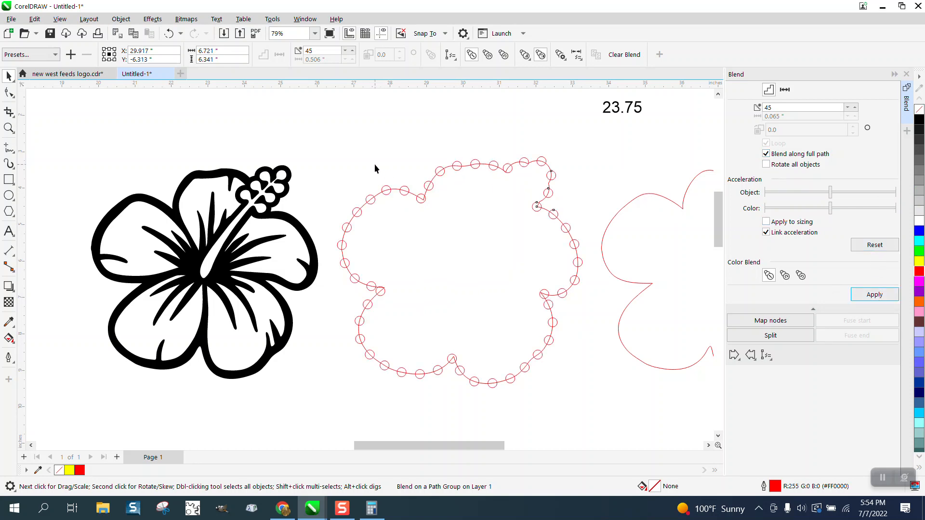
Examine the spacing of the blended circles around the notch between the upper-left petals
click(9, 128)
drag(370, 180, 458, 220)
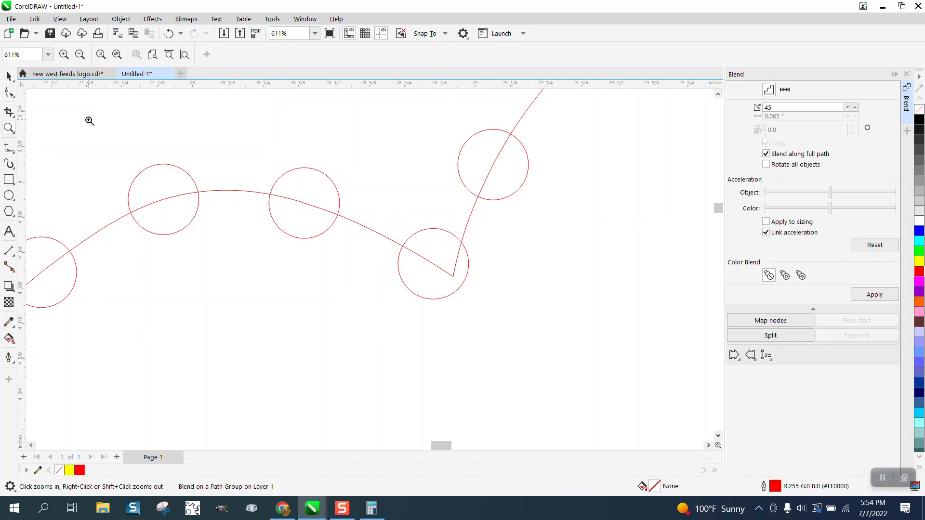
click(9, 76)
scroll(288, 190, down, 3)
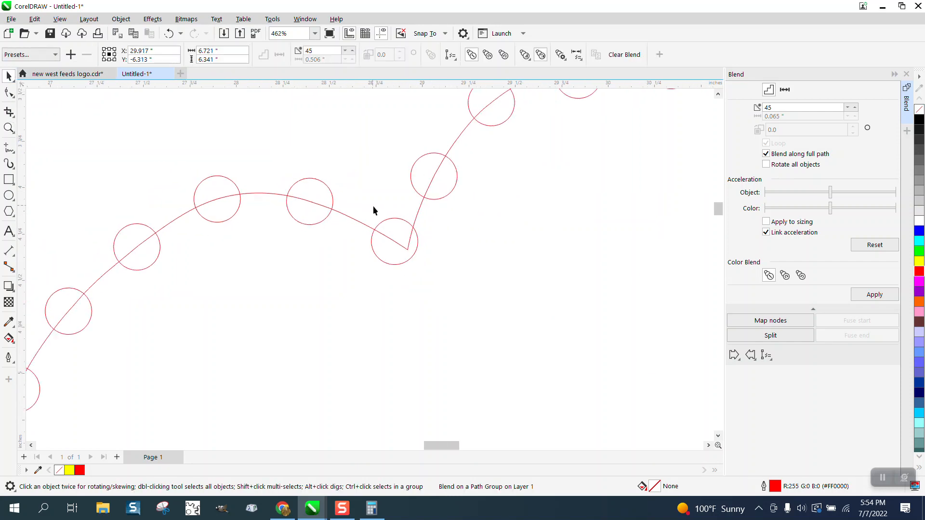
Undo the 45-step circle blend and its placement on the flower outline, back to the two separate circles
scroll(393, 210, down, 2)
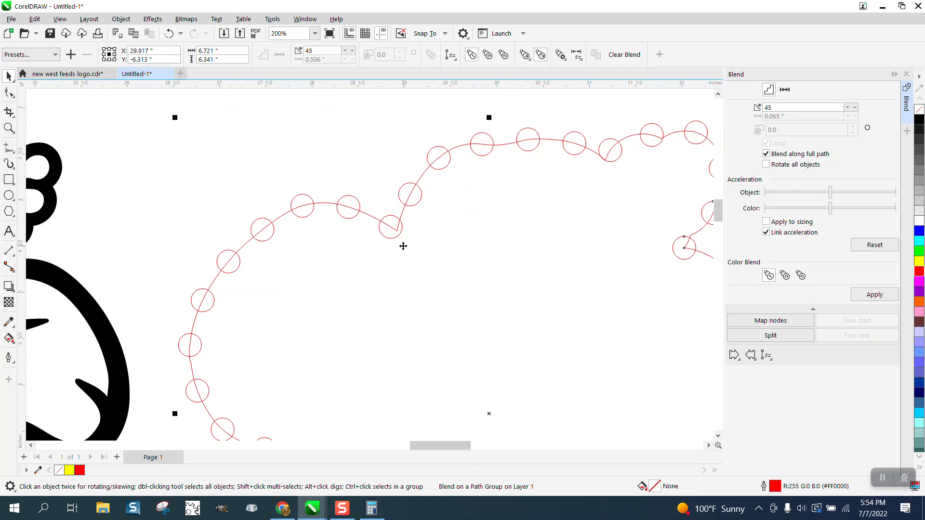
scroll(397, 236, down, 1)
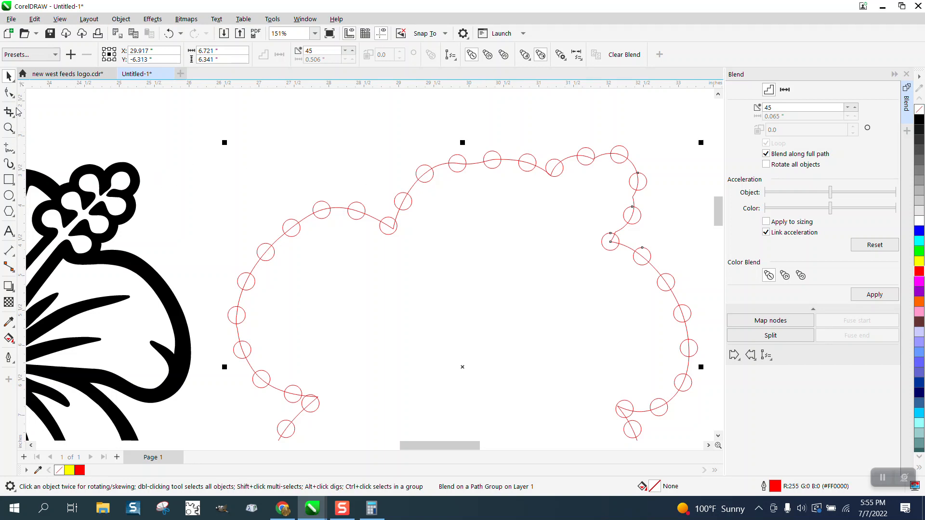
scroll(272, 143, down, 2)
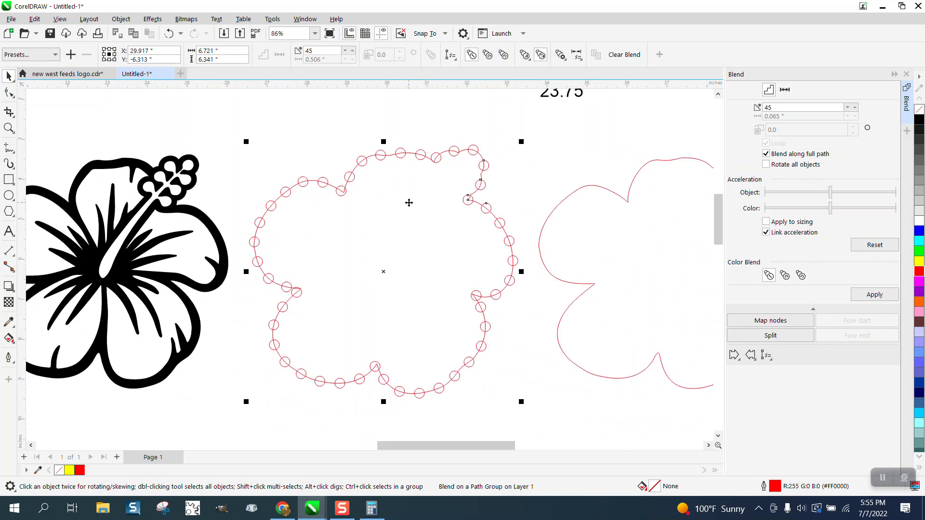
drag(227, 124, 576, 417)
click(169, 33)
click(169, 33)
click(168, 33)
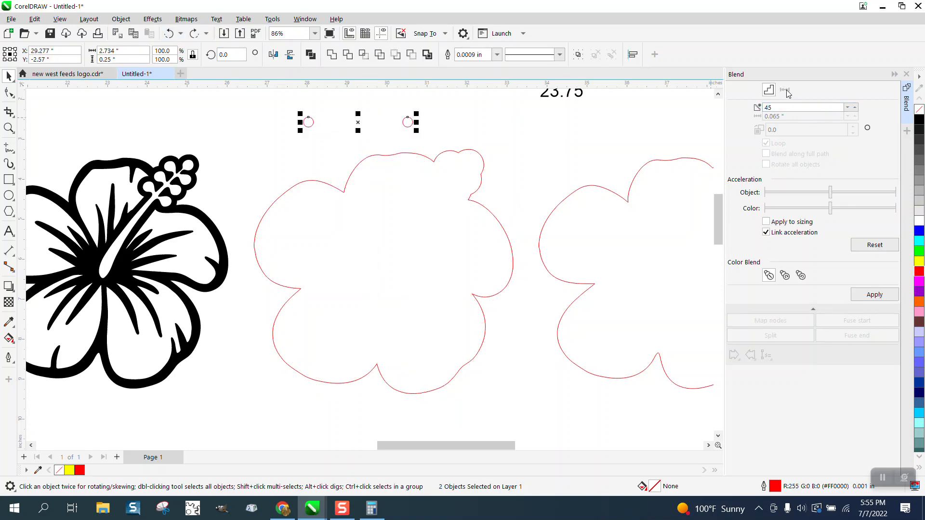
Blend the two small red circles above the flower outline using 46 steps
drag(276, 100, 484, 123)
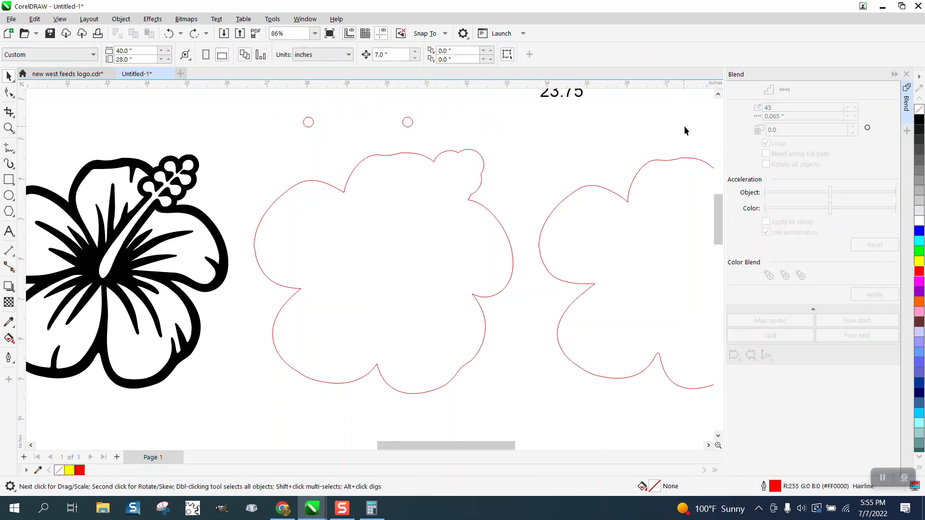
drag(269, 102, 491, 137)
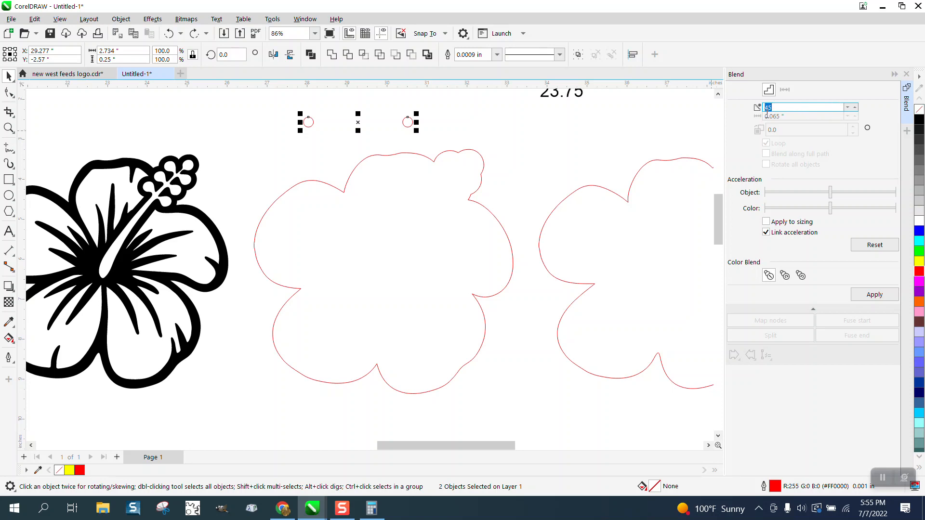
text(46)
click(876, 295)
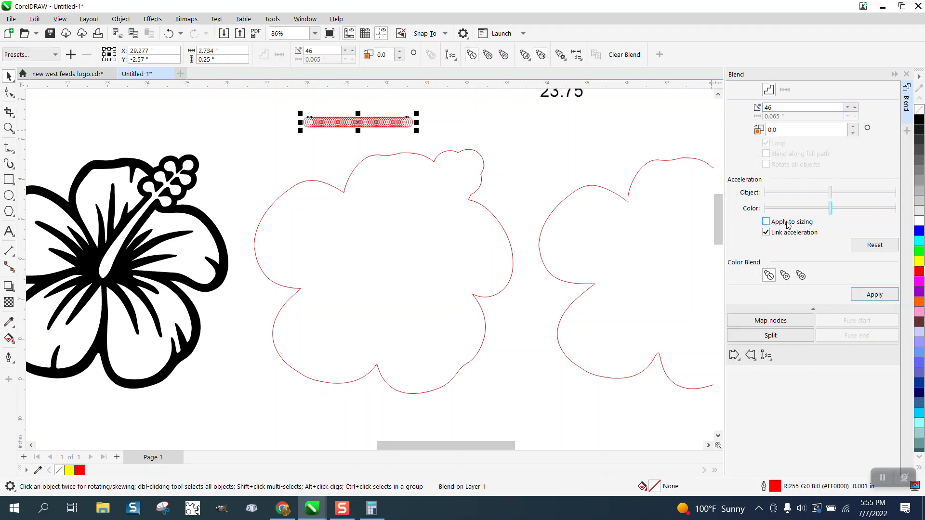
Fit the 46-step circle blend to the middle flower outline as its new path and spread it along the full path
click(770, 359)
click(790, 370)
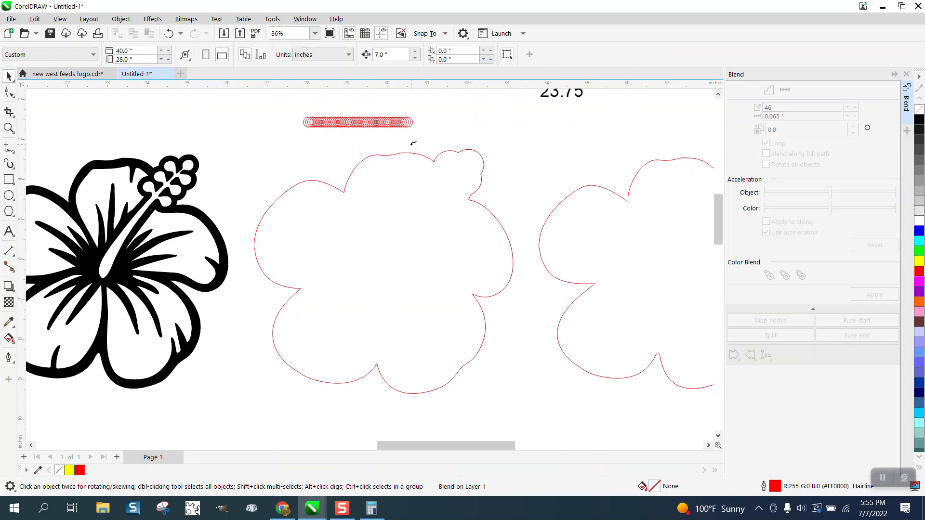
click(412, 152)
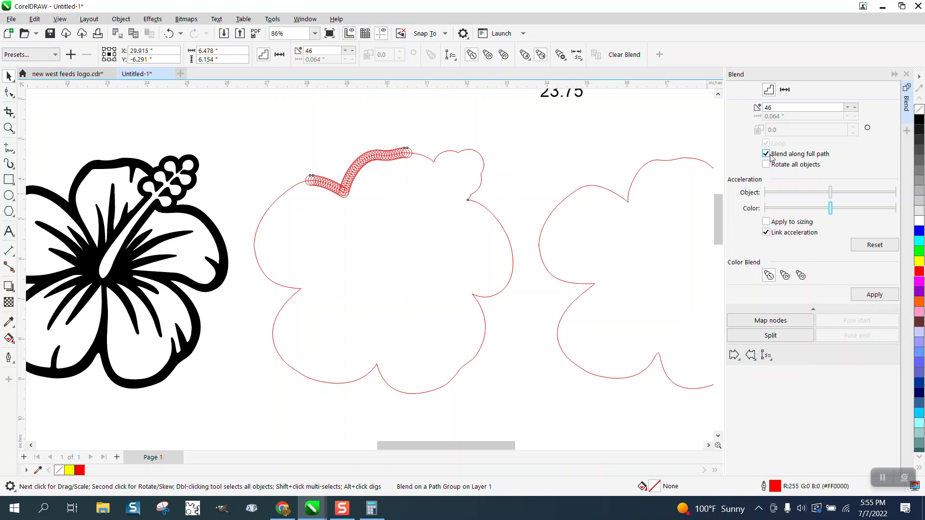
click(875, 294)
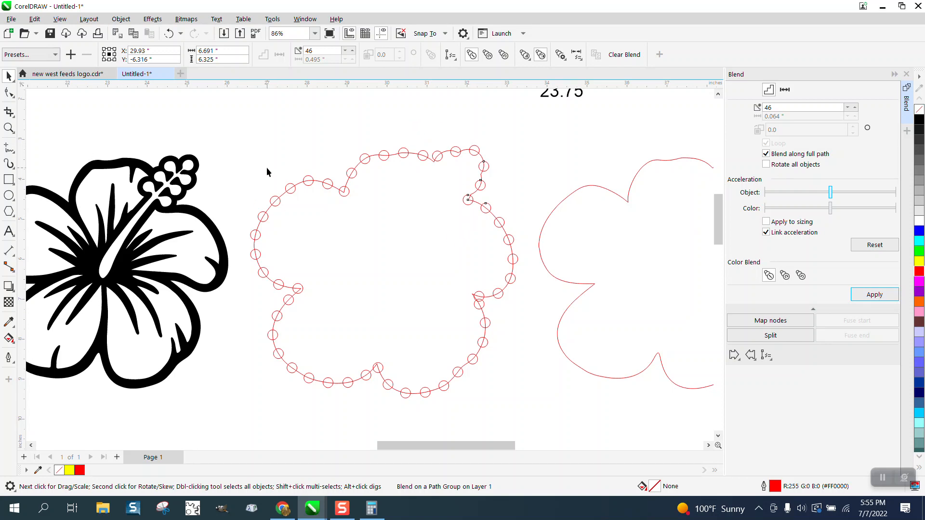
Break the circle blend apart from the flower outline
drag(233, 125, 562, 409)
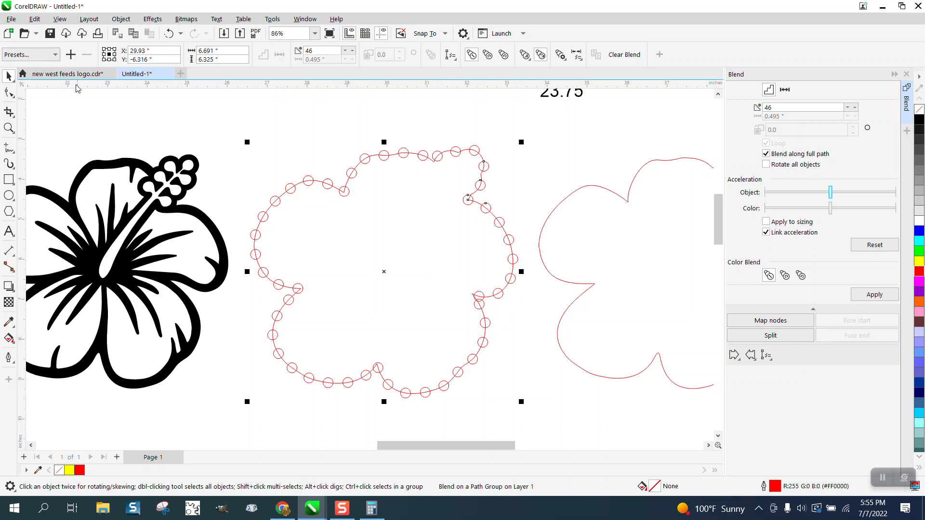
click(121, 19)
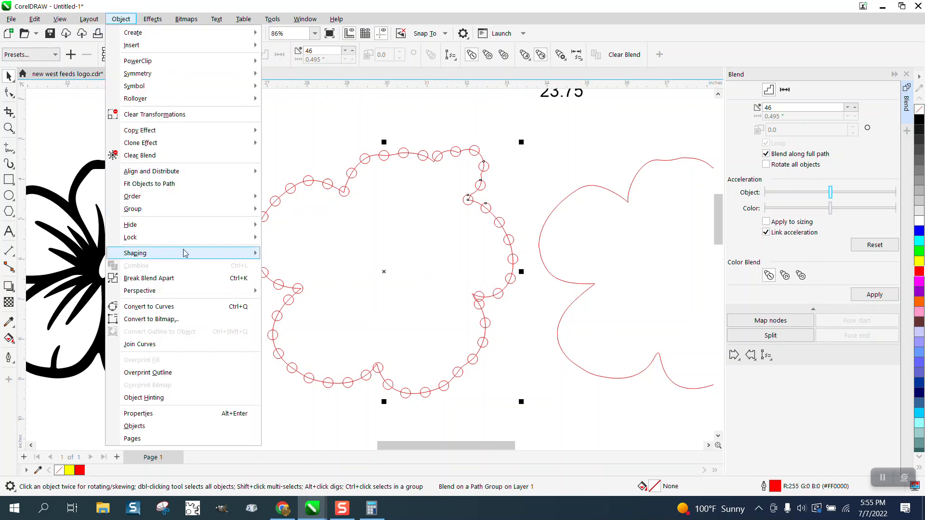
click(186, 279)
click(8, 128)
drag(391, 268, 581, 376)
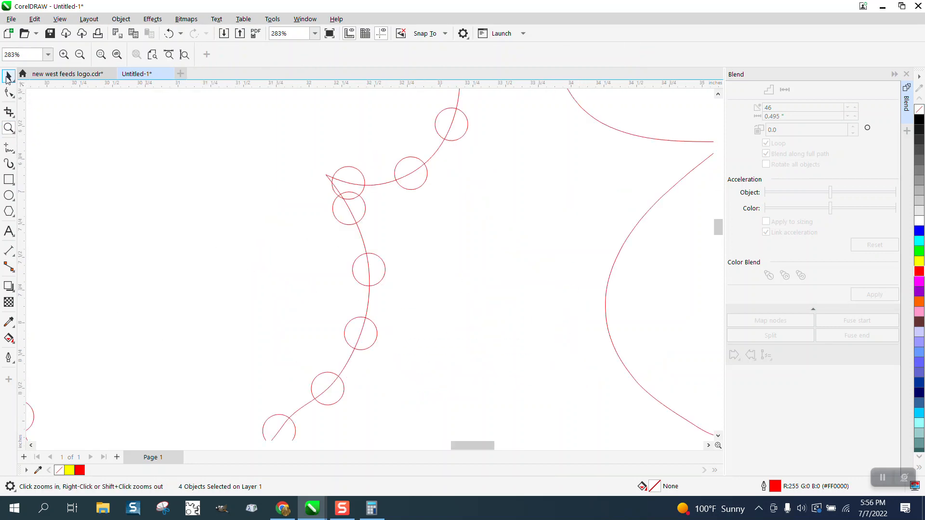
click(9, 75)
click(423, 236)
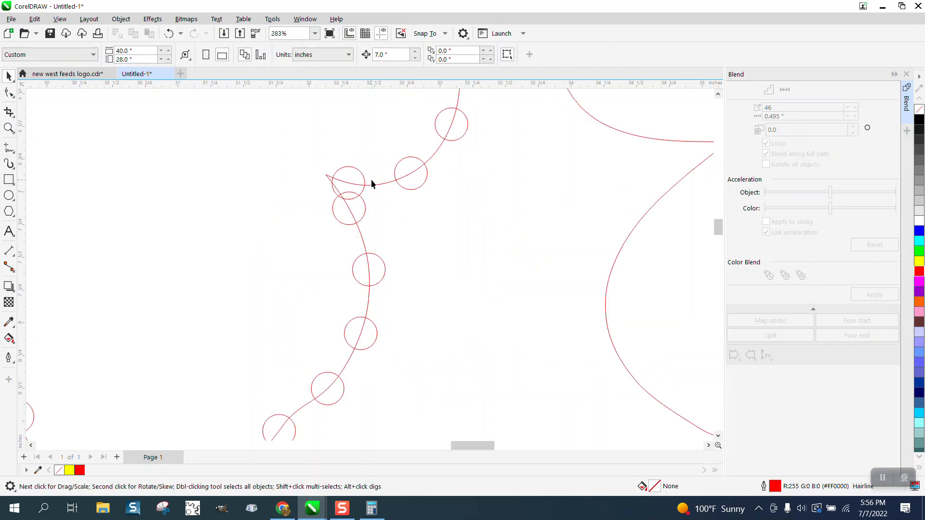
click(365, 182)
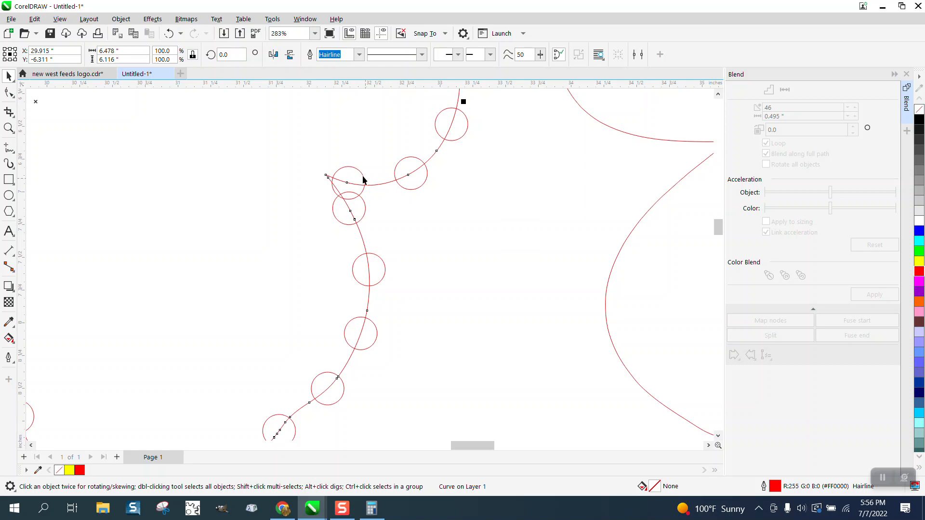
click(123, 19)
mouse_move(163, 212)
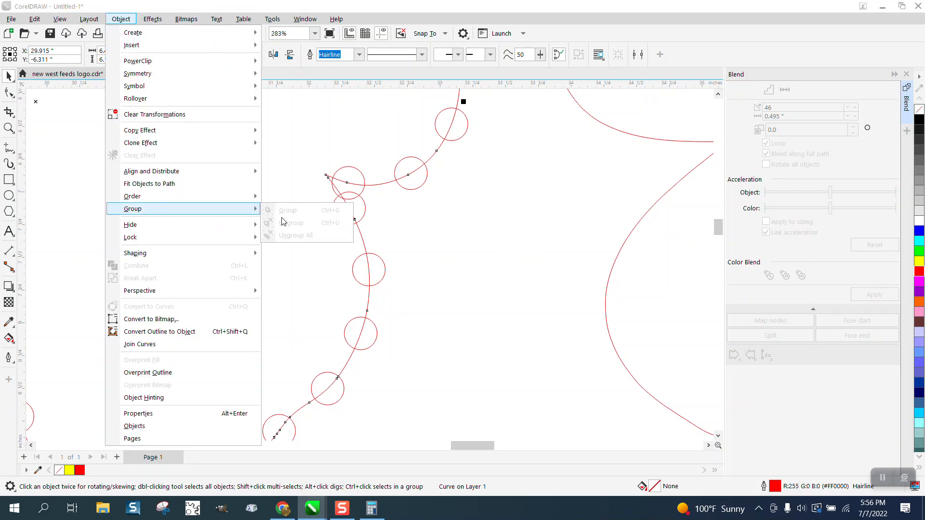
click(474, 260)
scroll(466, 249, down, 5)
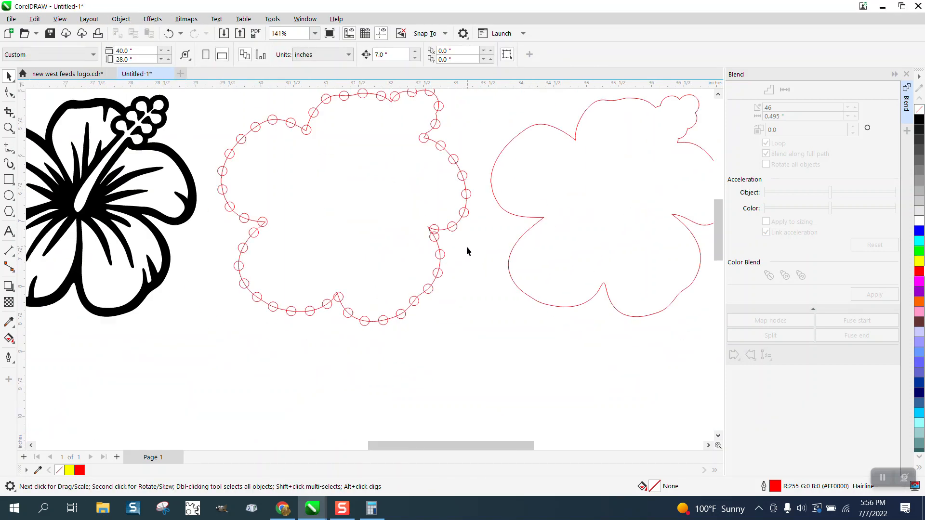
Ungroup the blended circles around the middle flower outline into individual objects
drag(264, 137, 504, 331)
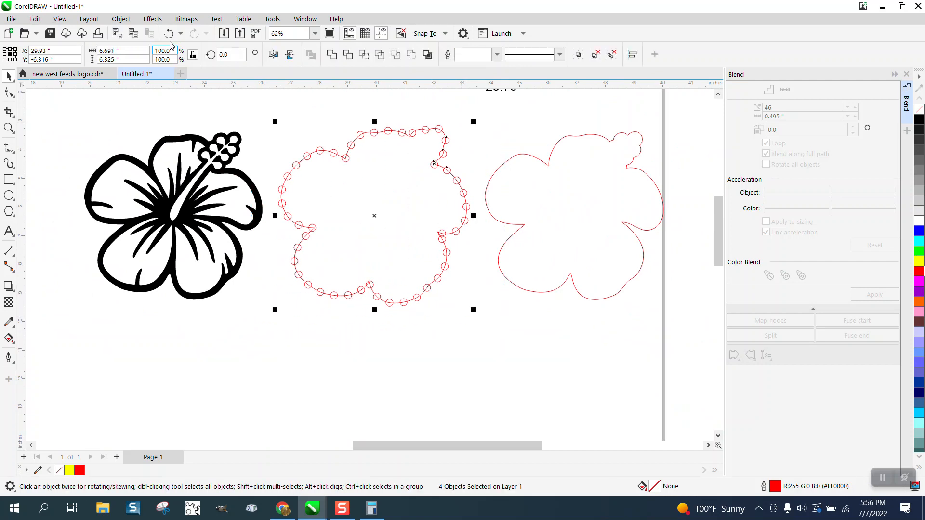
click(121, 19)
mouse_move(151, 209)
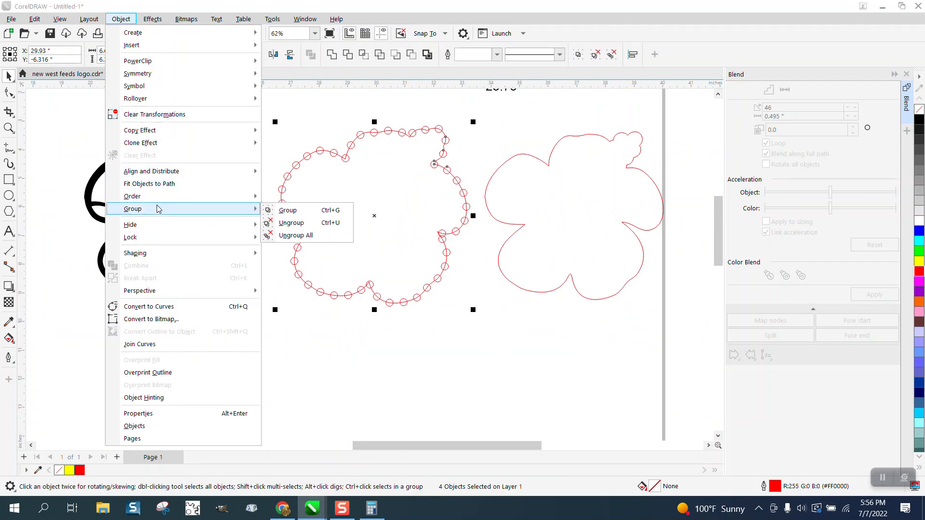
click(291, 223)
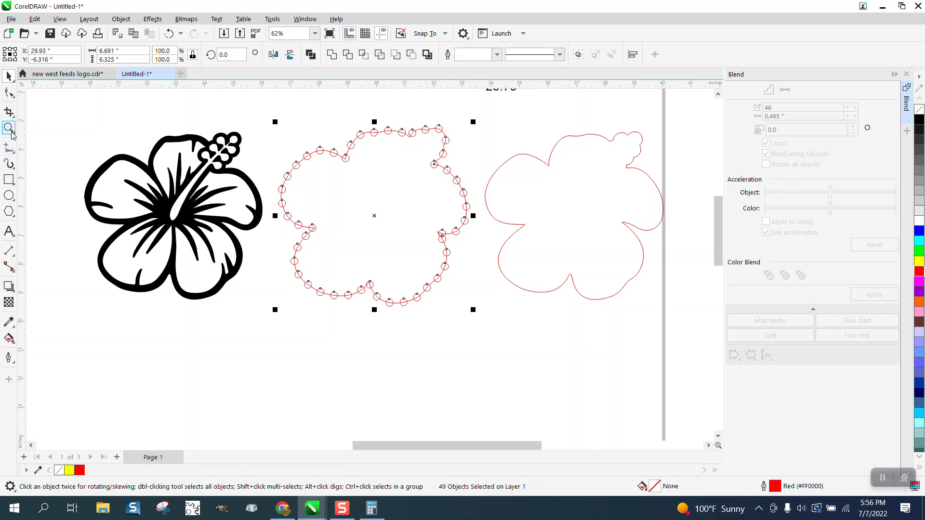
Move the upper of the two overlapping circles at the right petal notch so it centres on the notch's tip
click(9, 127)
drag(417, 218, 518, 258)
click(9, 76)
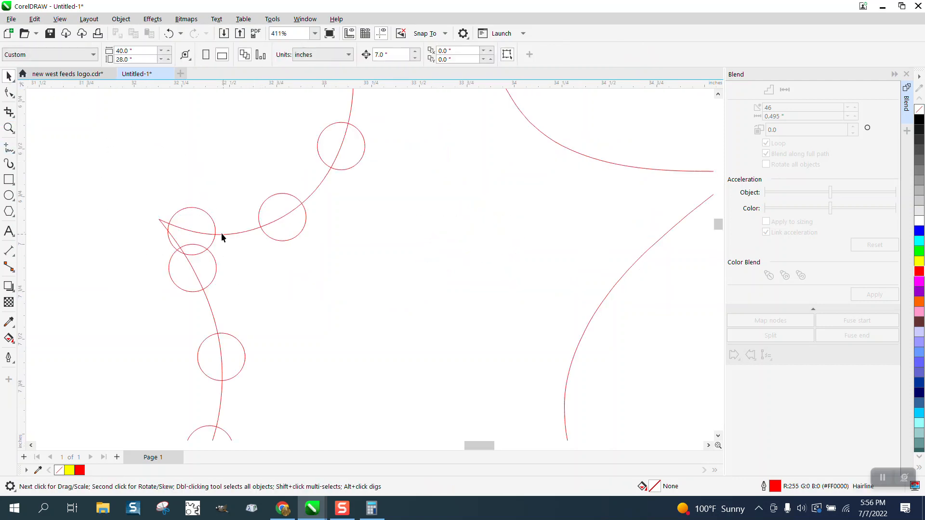
click(209, 216)
drag(201, 224, 163, 224)
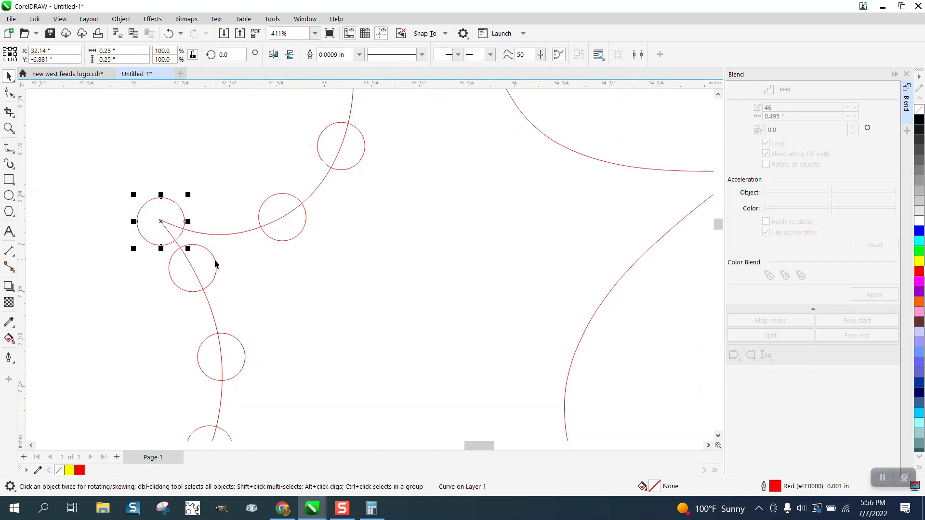
Shift the circles on both sides of the right notch's tip circle along the outline to even out their spacing
click(215, 264)
drag(193, 267, 200, 283)
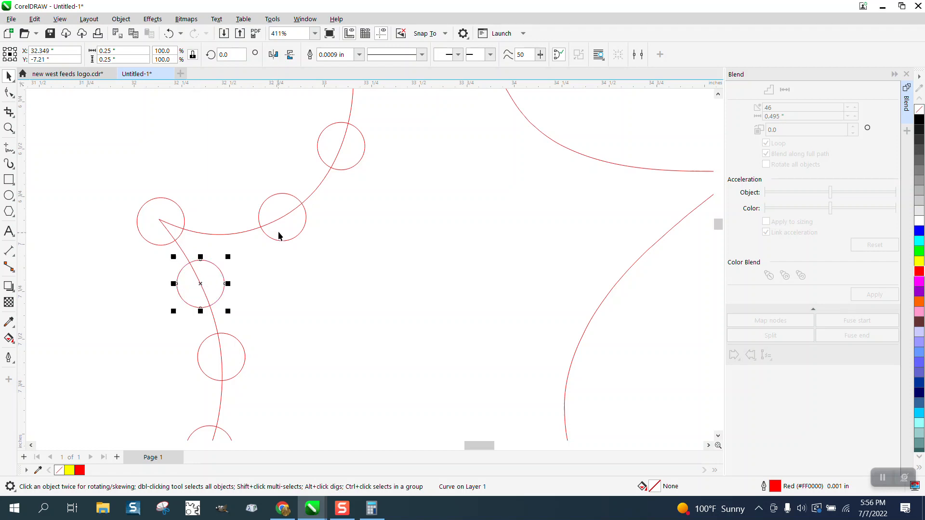
click(304, 208)
drag(283, 217, 272, 222)
scroll(279, 212, down, 5)
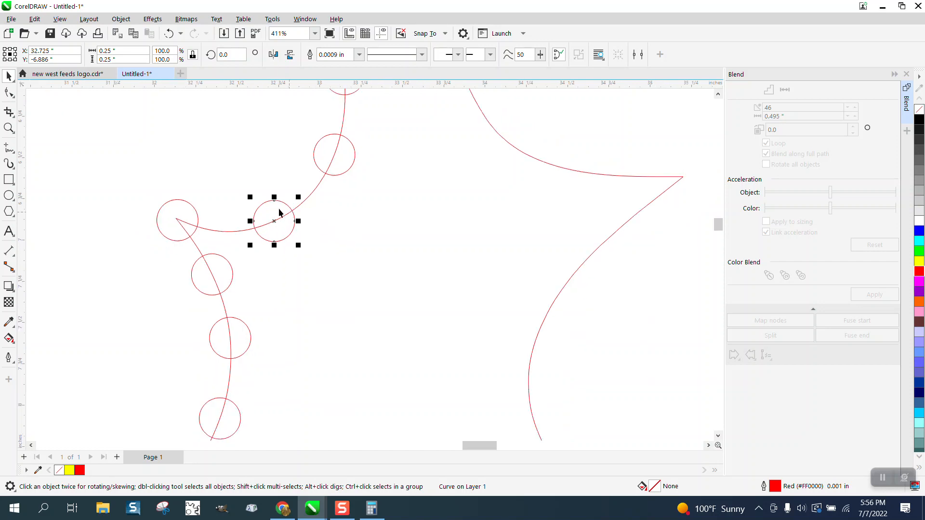
scroll(281, 206, down, 2)
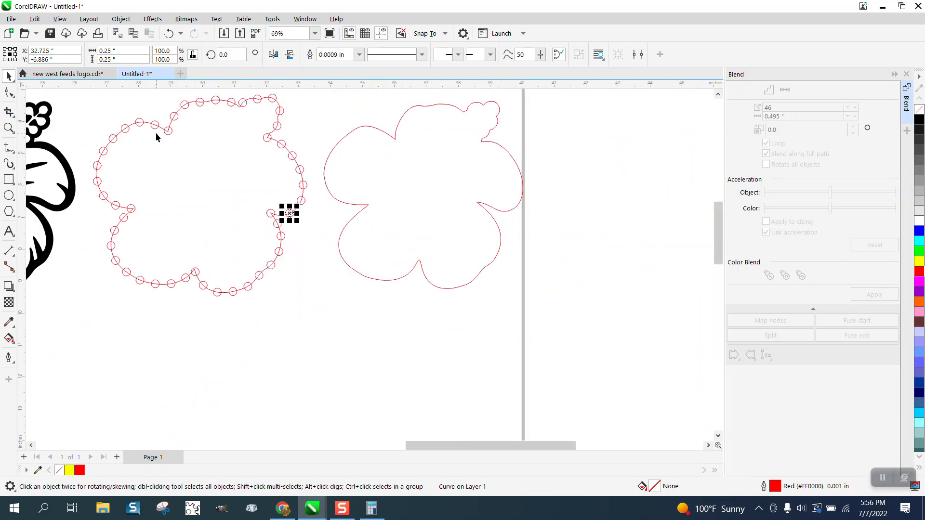
Centre a circle on the tip of the left petal notch and shift the circle below it slightly down the outline
click(8, 128)
drag(98, 197, 236, 258)
click(8, 76)
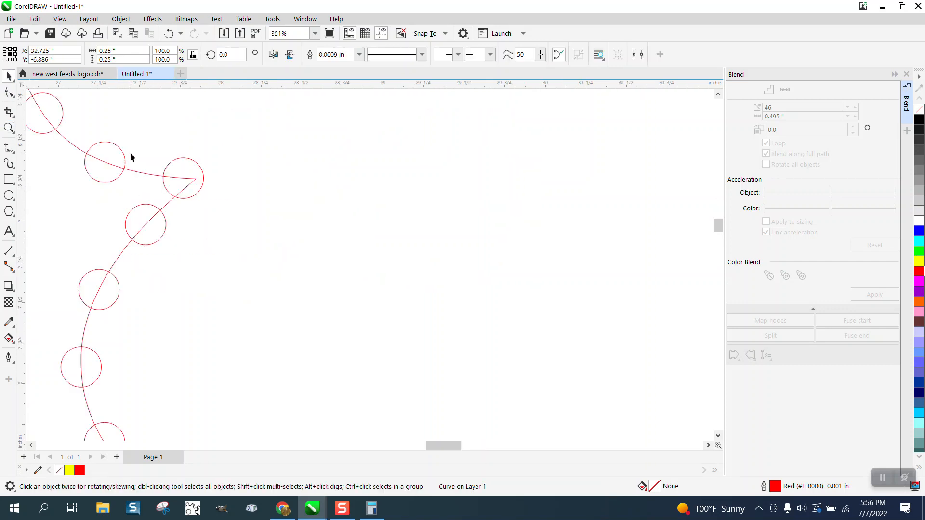
click(202, 179)
drag(185, 179, 197, 179)
scroll(192, 171, down, 2)
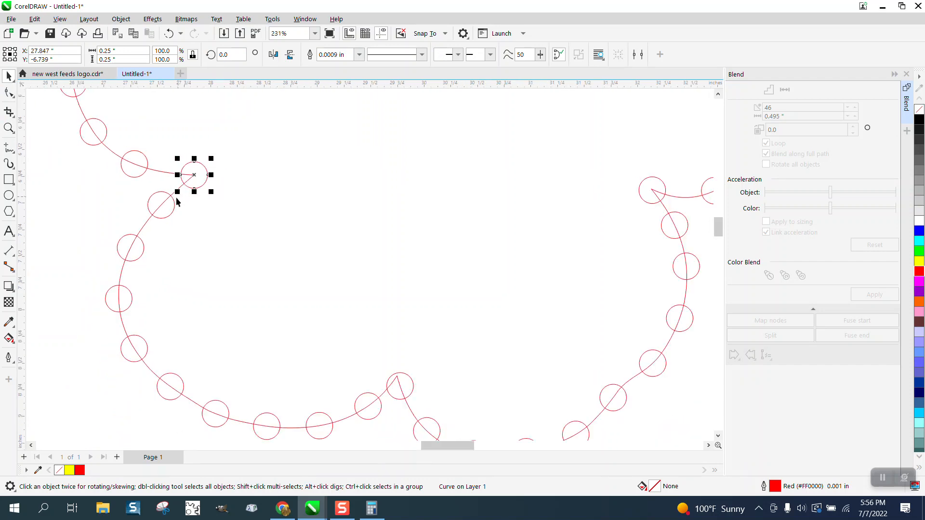
click(174, 206)
drag(161, 205, 156, 210)
scroll(270, 193, down, 2)
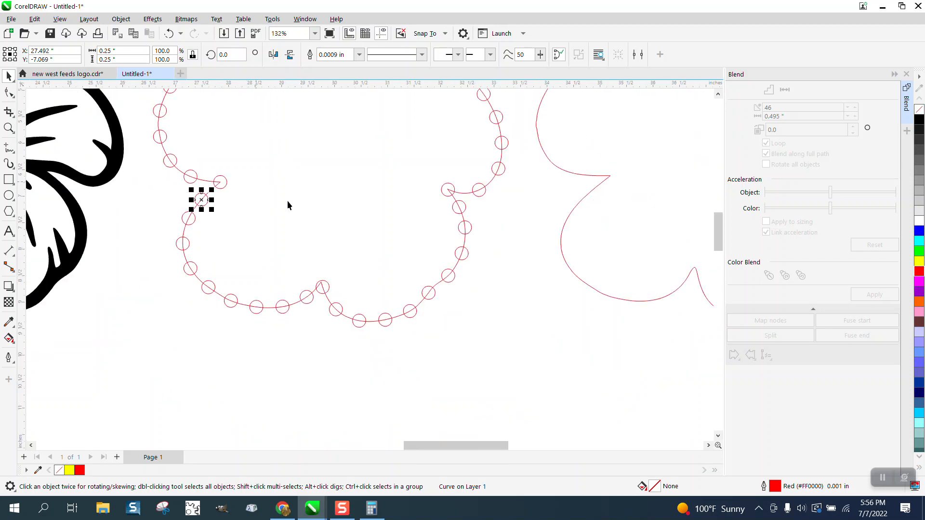
Centre a circle on the tip of the bottom petal notch and shift its left neighbour slightly away along the outline
click(10, 128)
drag(308, 268, 405, 346)
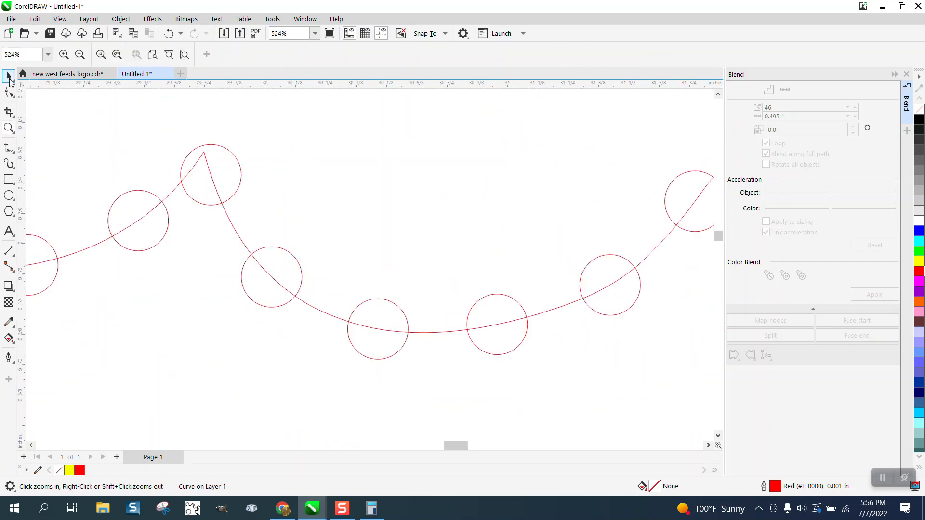
click(9, 77)
click(210, 170)
drag(211, 170, 203, 153)
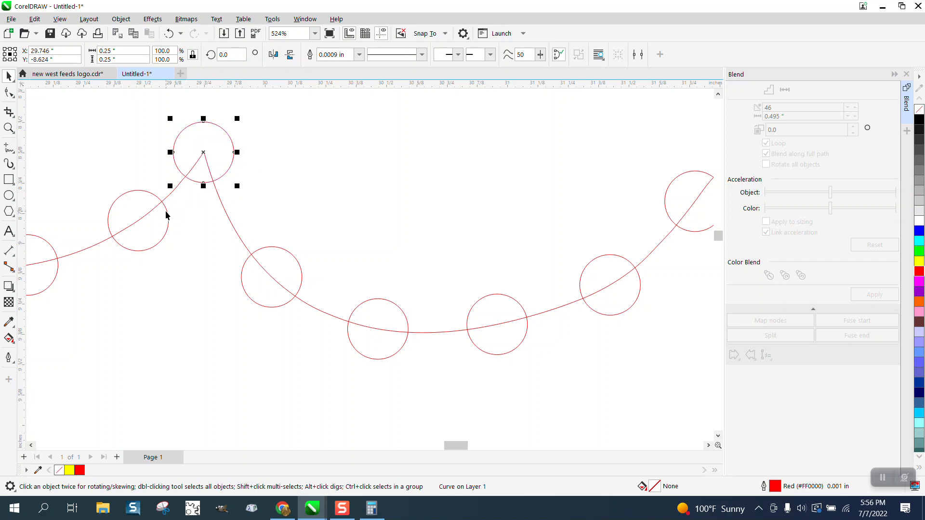
click(166, 215)
drag(138, 220, 126, 228)
scroll(249, 207, down, 5)
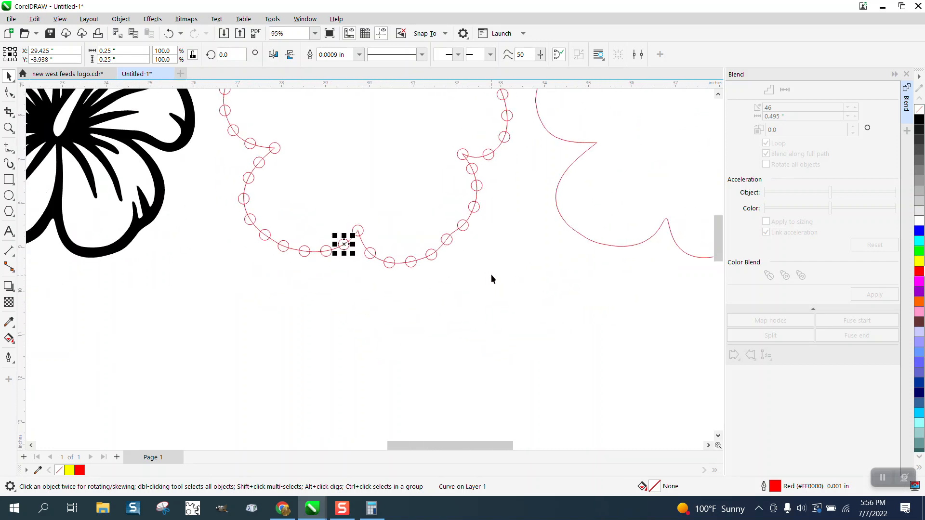
scroll(490, 274, down, 2)
Delete the flower outline running through the circles and fill all the remaining circles yellow
click(430, 105)
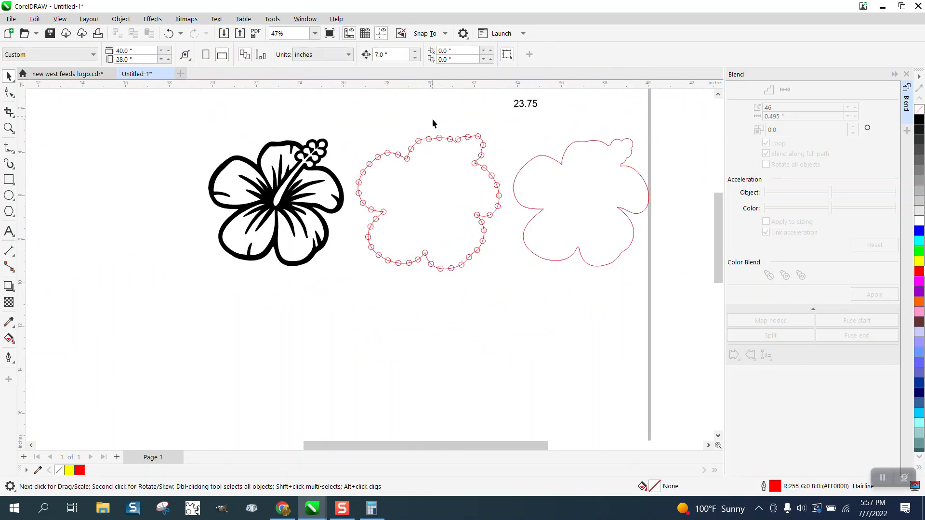
click(435, 138)
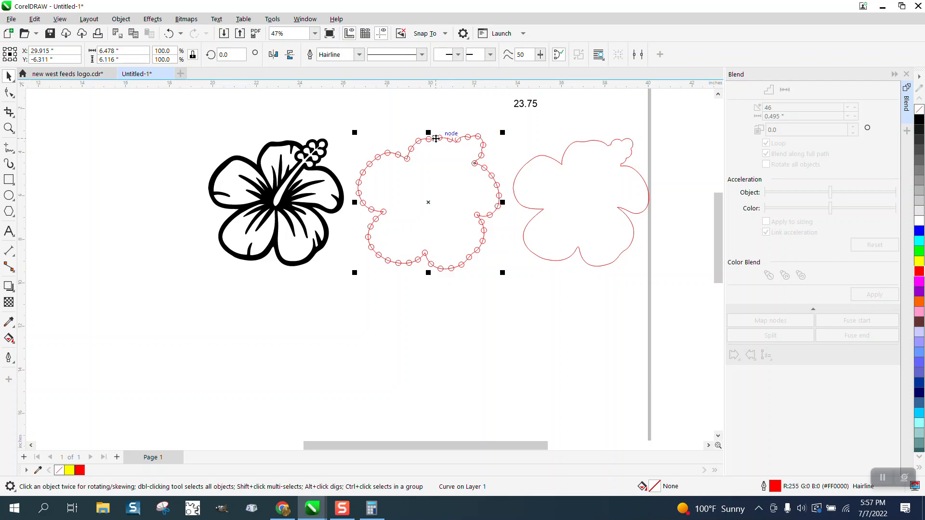
click(435, 143)
drag(505, 255, 534, 294)
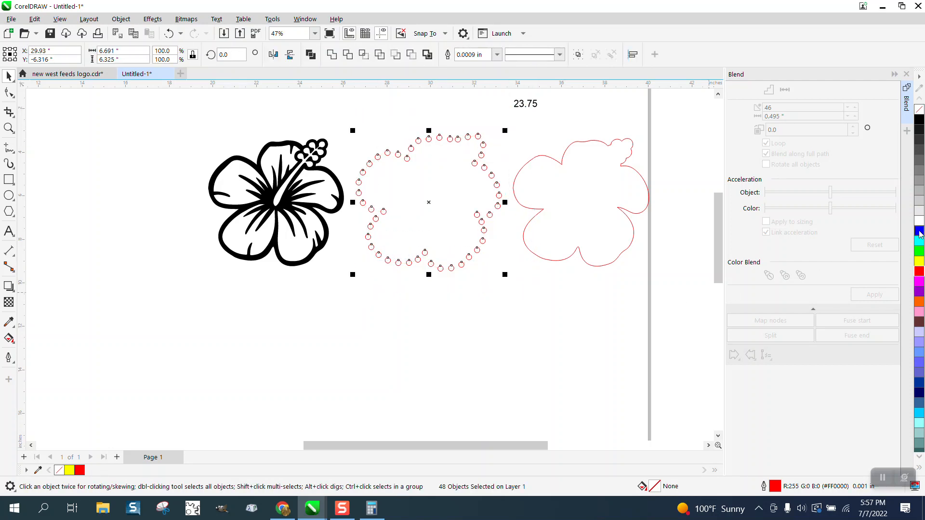
click(920, 261)
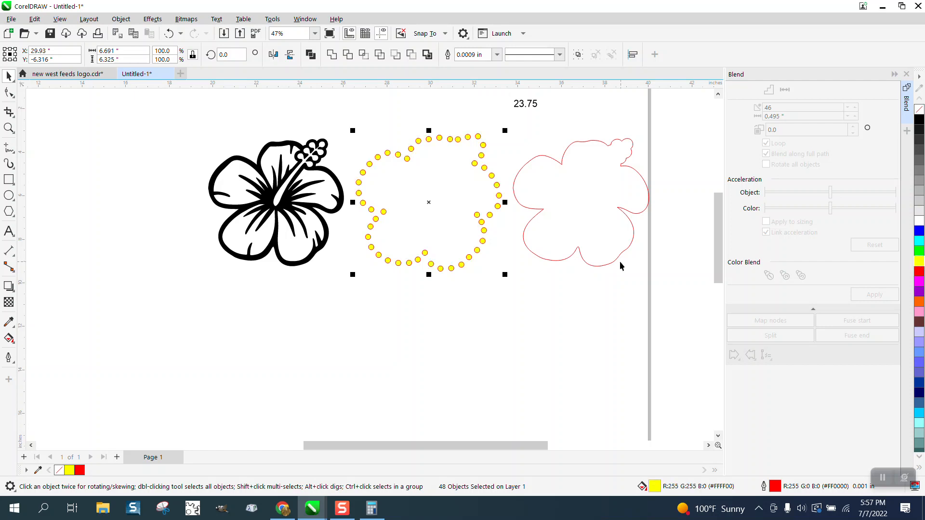
Remove the outline from the yellow circles and try the ring over the black hibiscus, returning it 7 inches to its original place
right_click(920, 109)
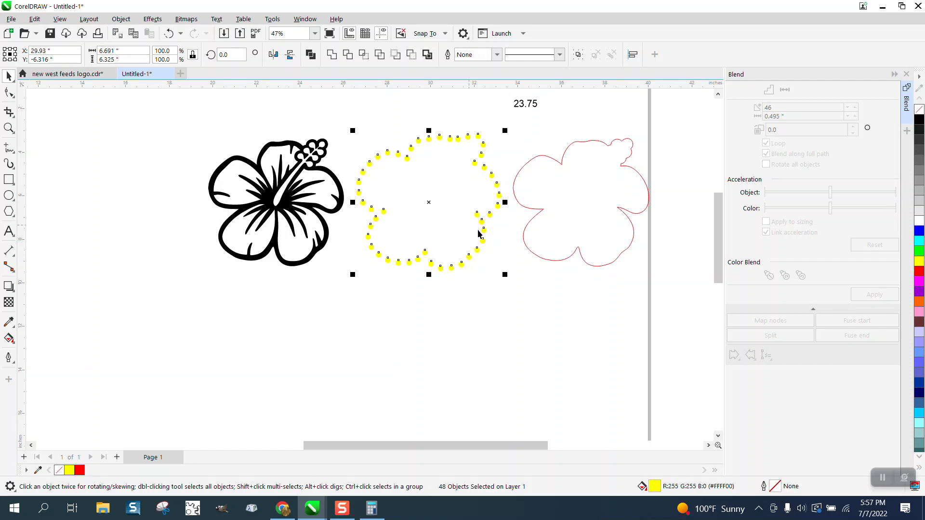
key(Left)
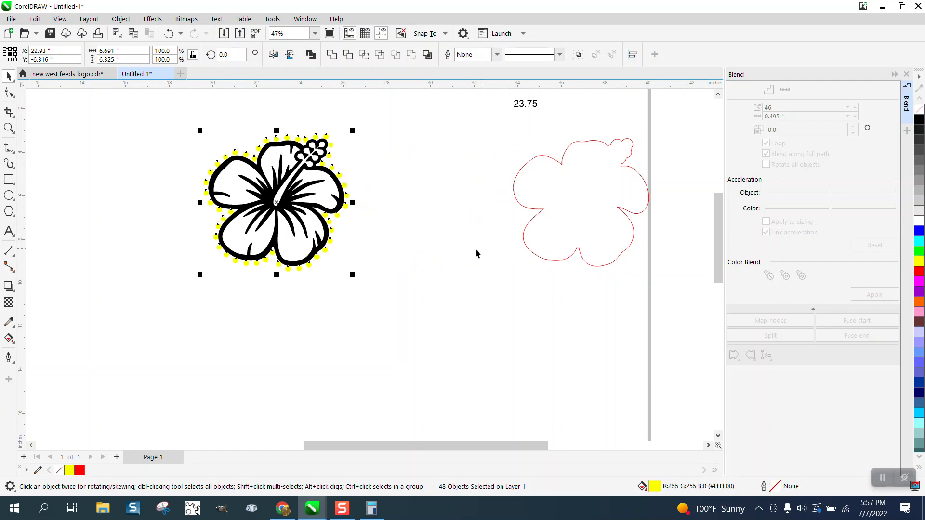
click(9, 128)
drag(248, 117, 433, 201)
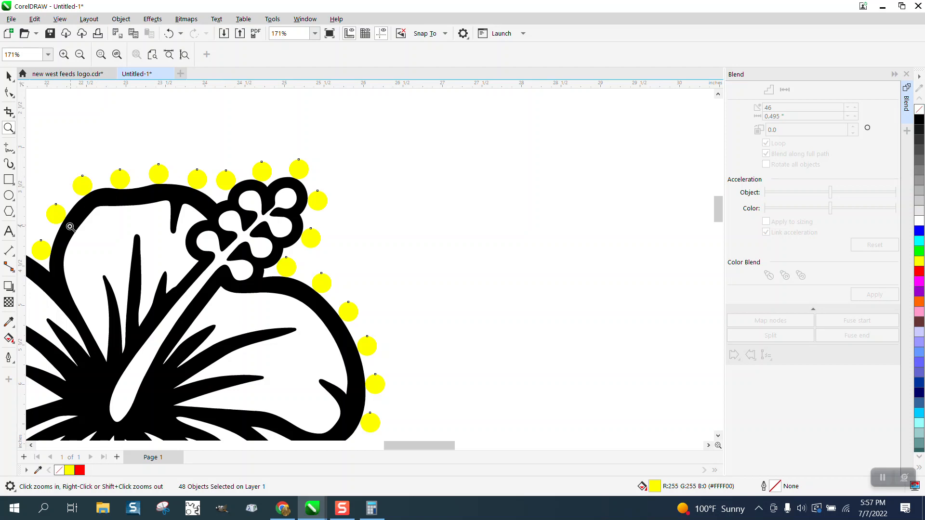
right_click(232, 185)
scroll(290, 191, down, 1)
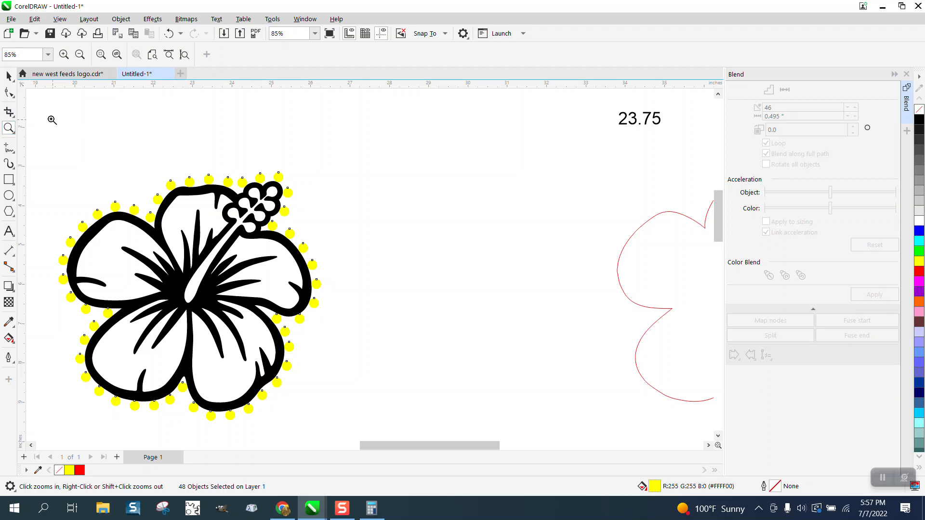
click(9, 77)
key(Right)
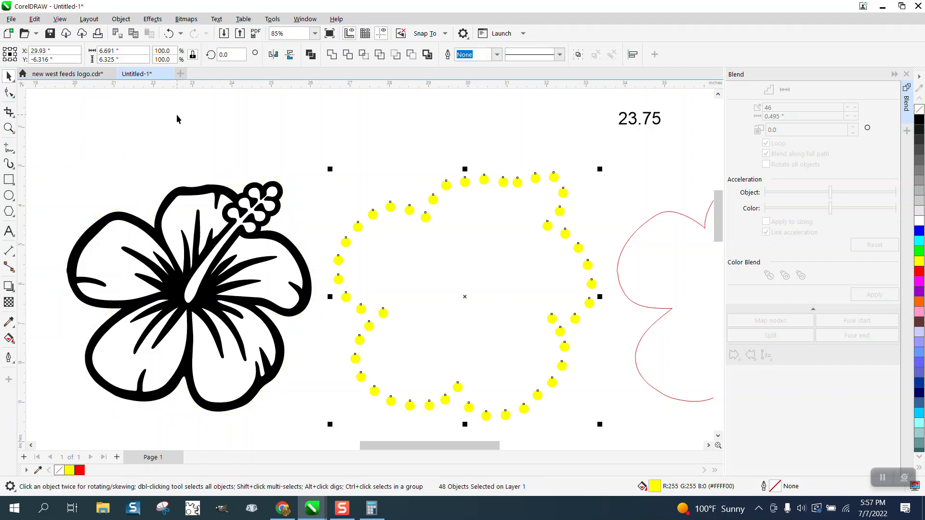
Replace the circles' yellow fill with a red hairline outline and move the ring 7 inches left onto the black hibiscus
click(919, 110)
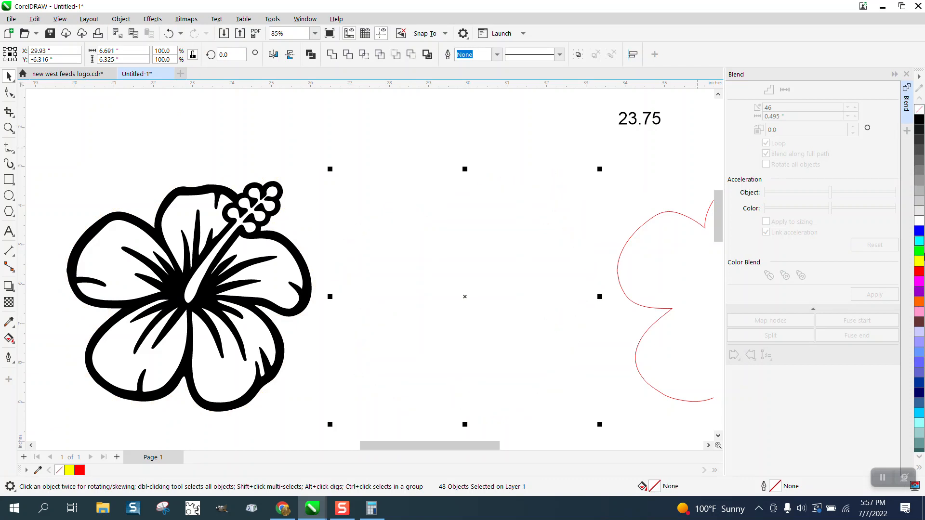
right_click(920, 274)
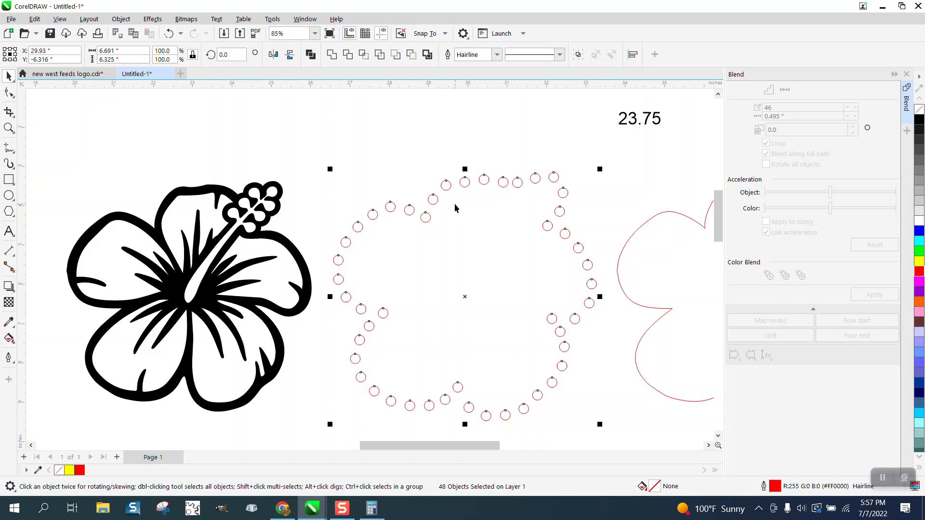
key(Left)
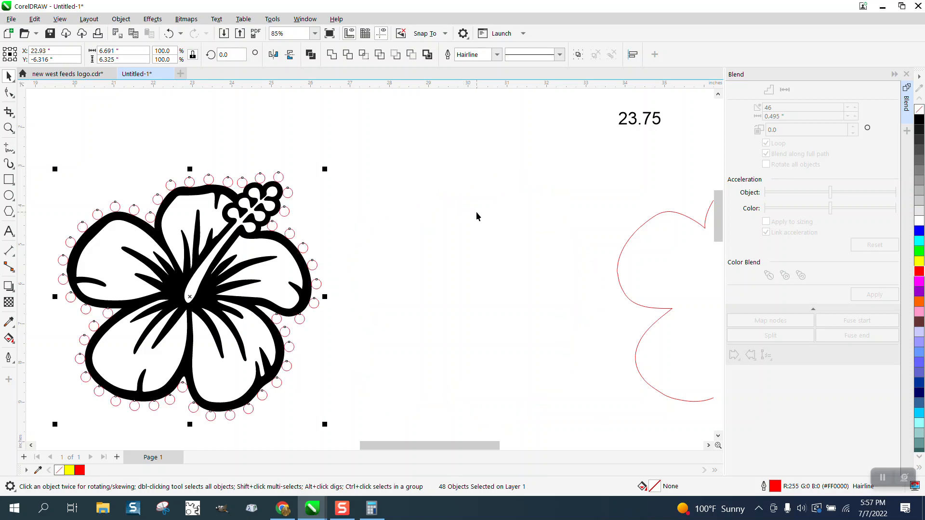